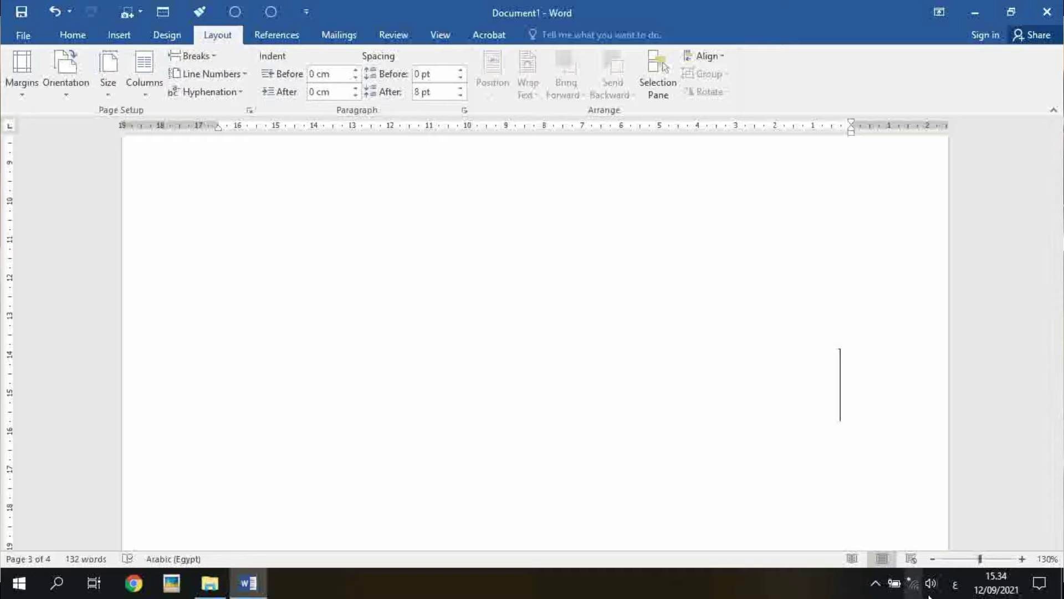
Switch to the Arabic (Egypt) keyboard, type a spaced row of ؤ ء ئ ر ز letters, and start a new line
left_click(953, 585)
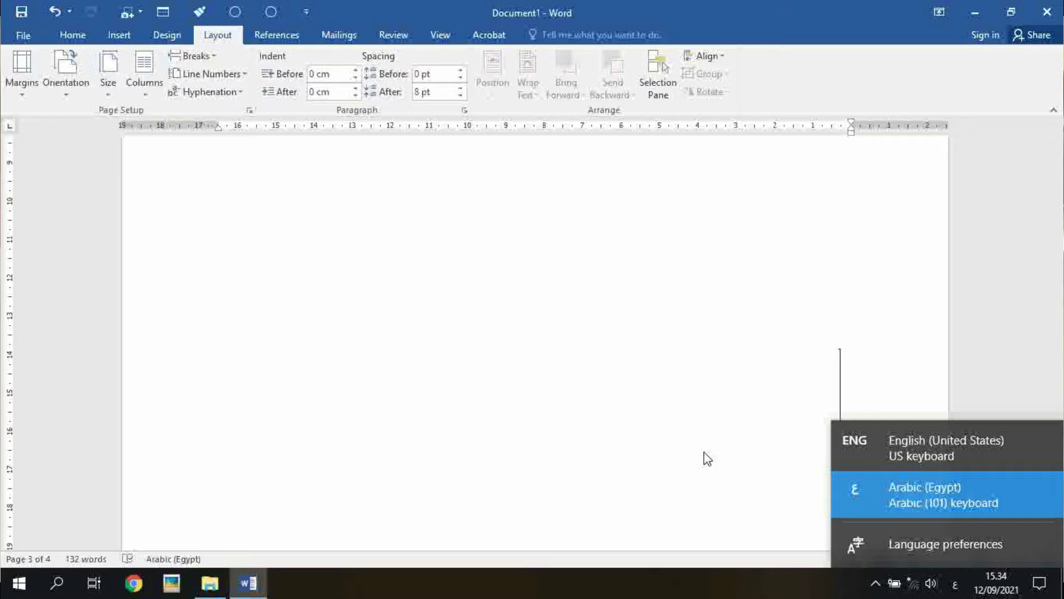
left_click(624, 471)
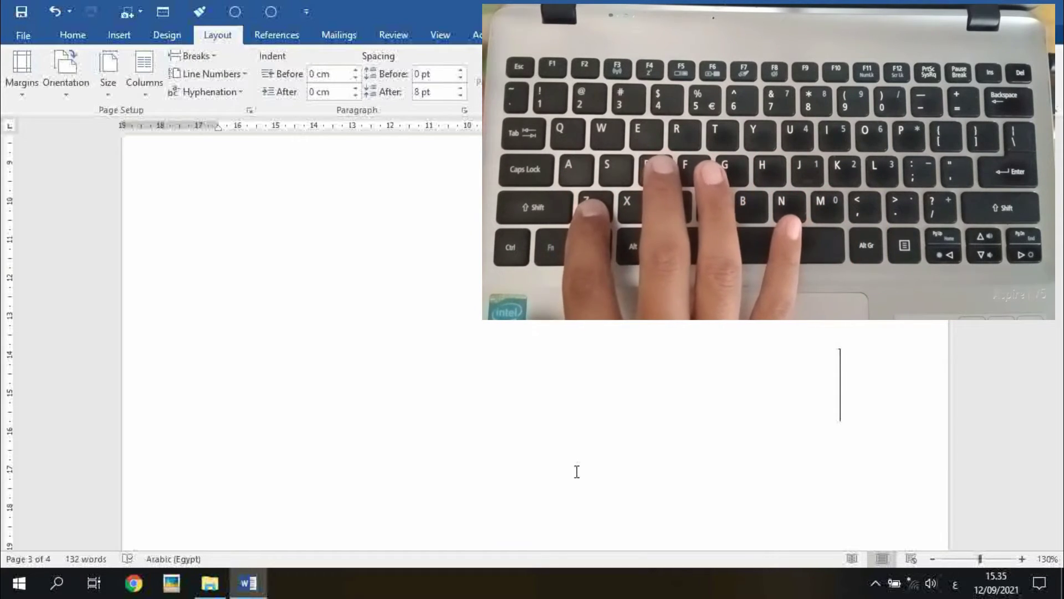
type("ؤ")
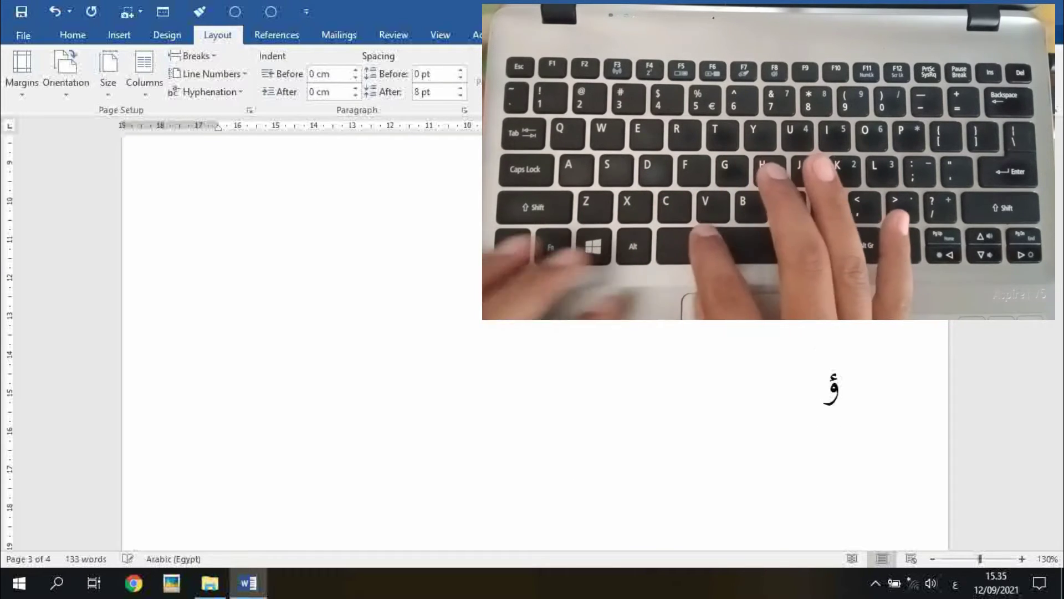
type(" ء")
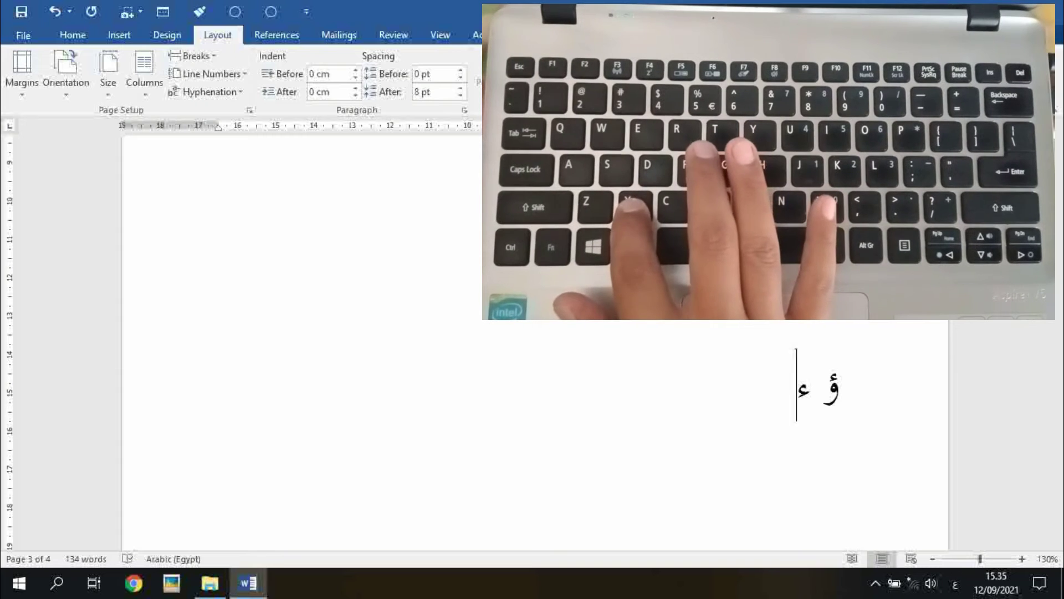
type(" ئ ")
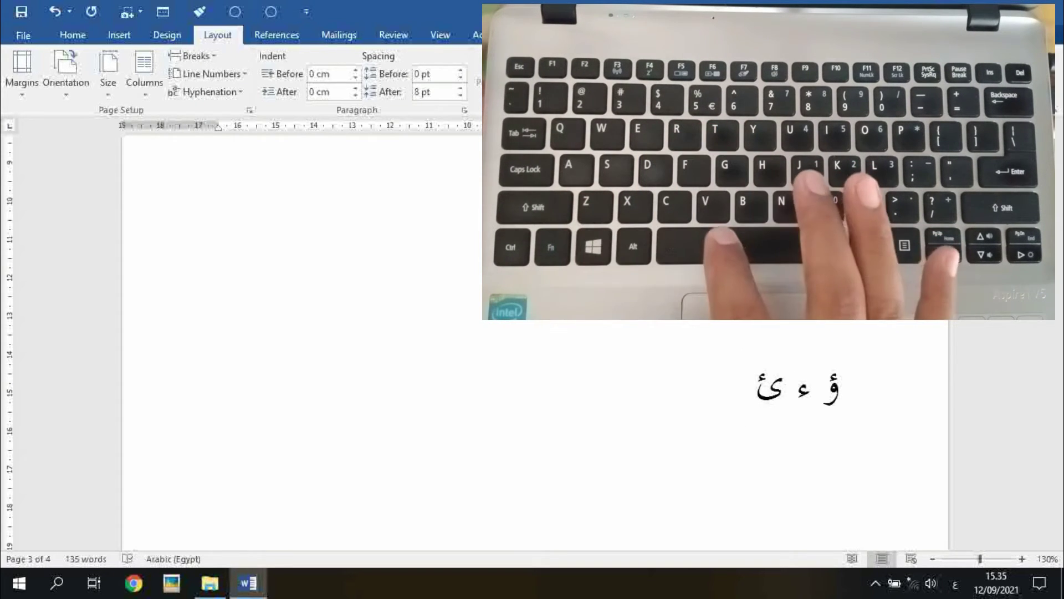
type("ؤ ")
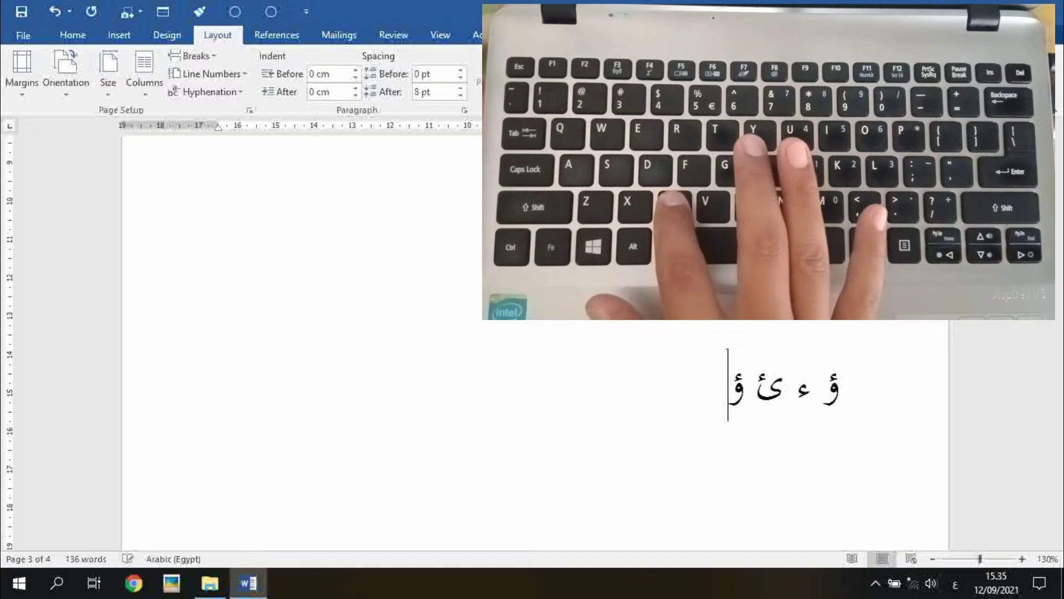
type("ء ")
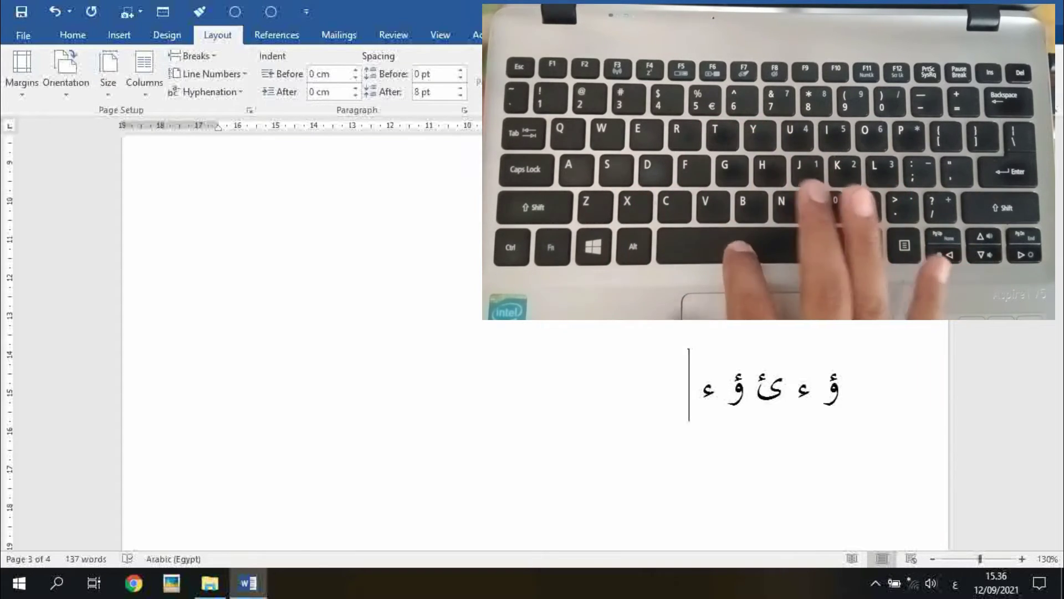
type("ئ")
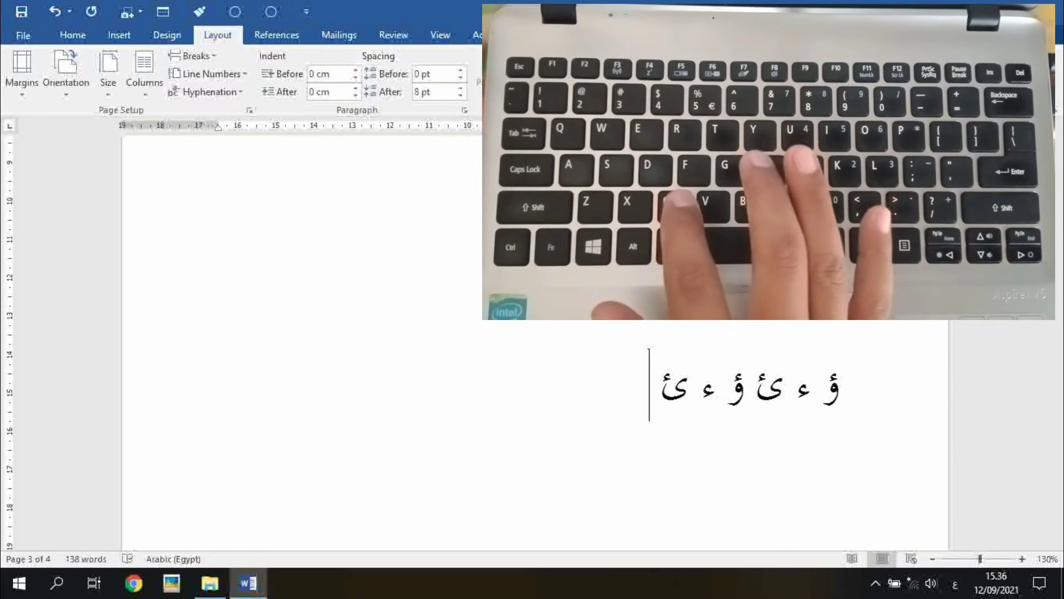
type("ؤ")
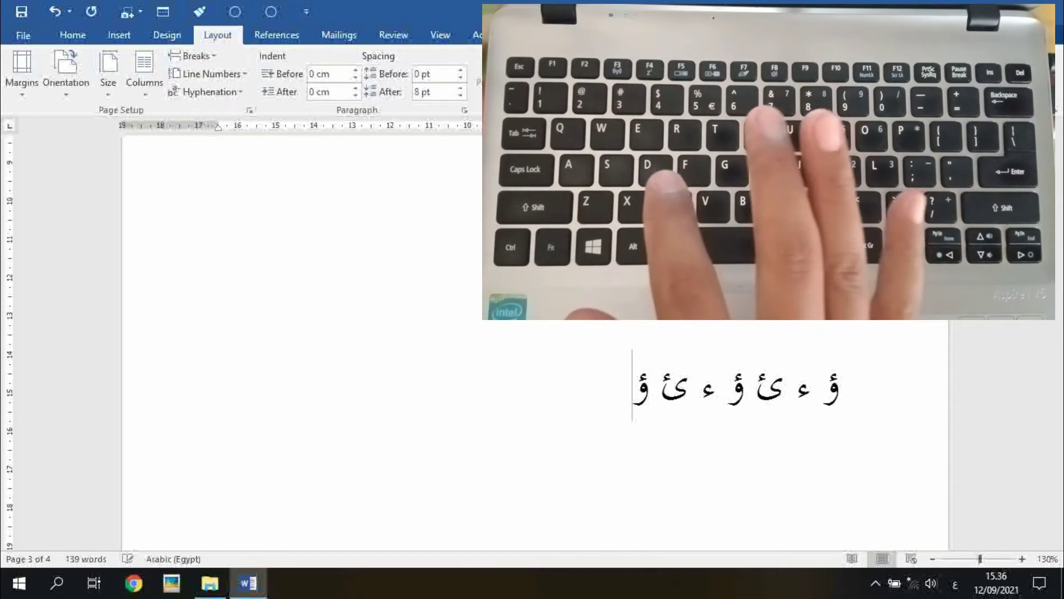
type(" ء")
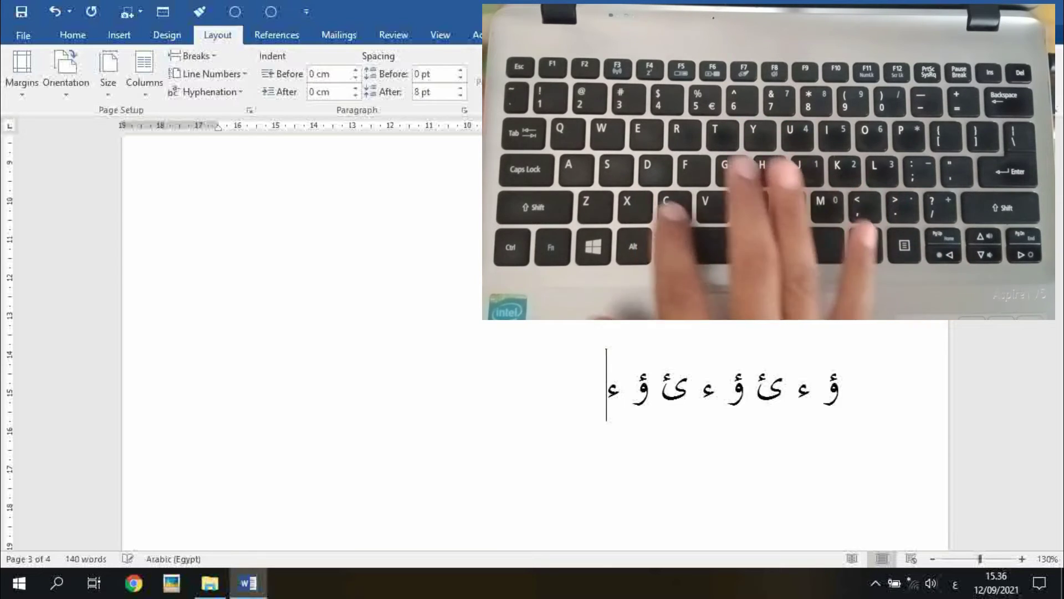
type(" ئ")
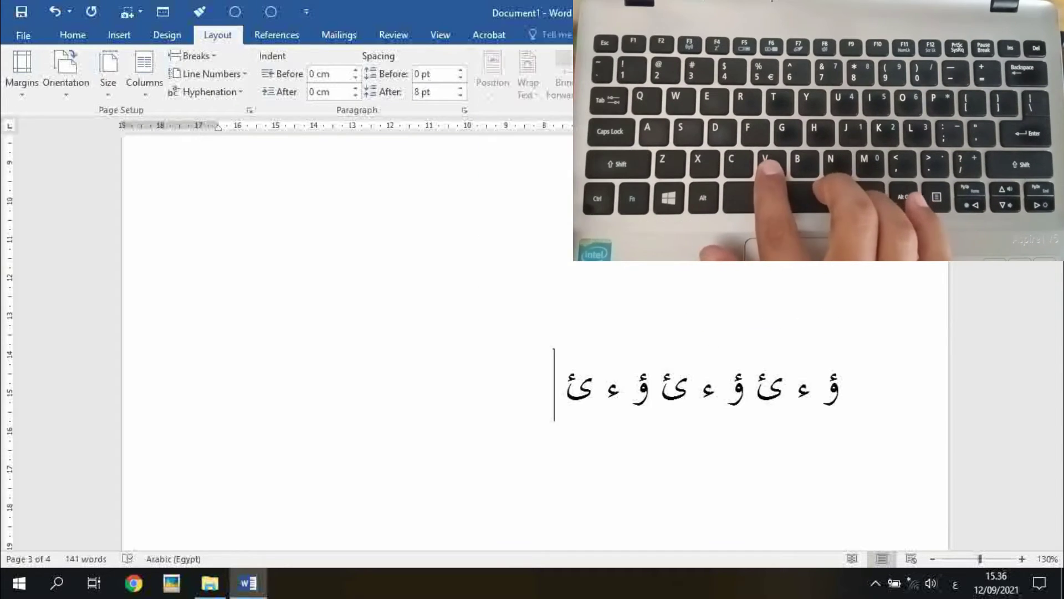
type("ر ")
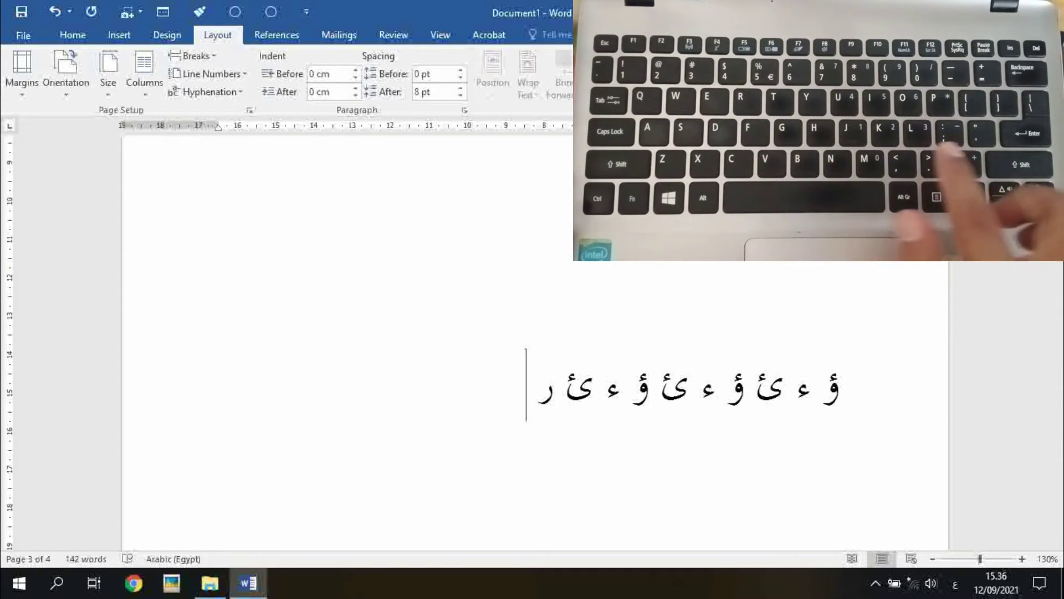
type("ز")
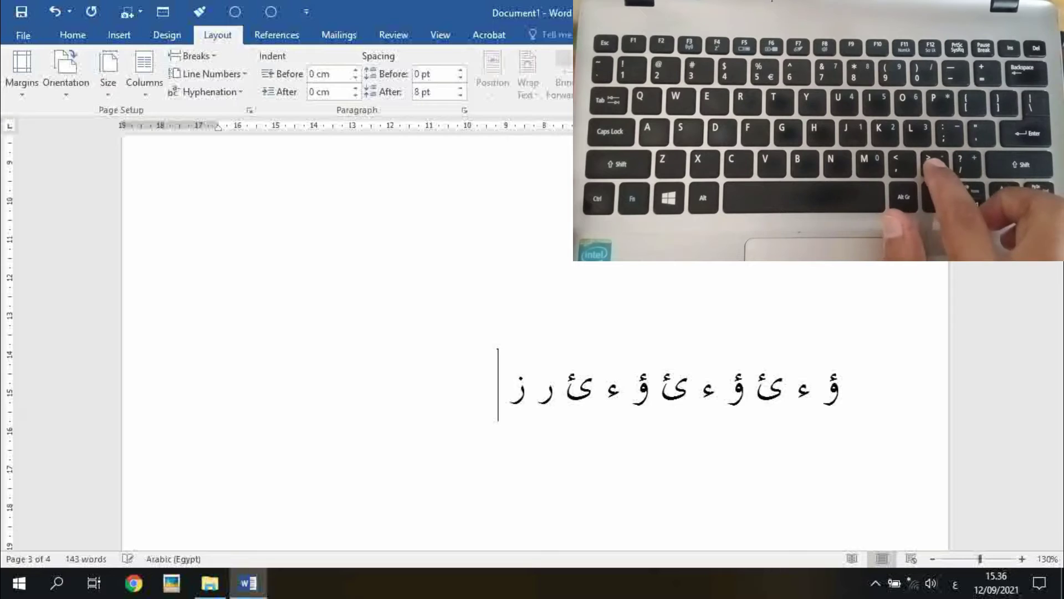
type(" ر ")
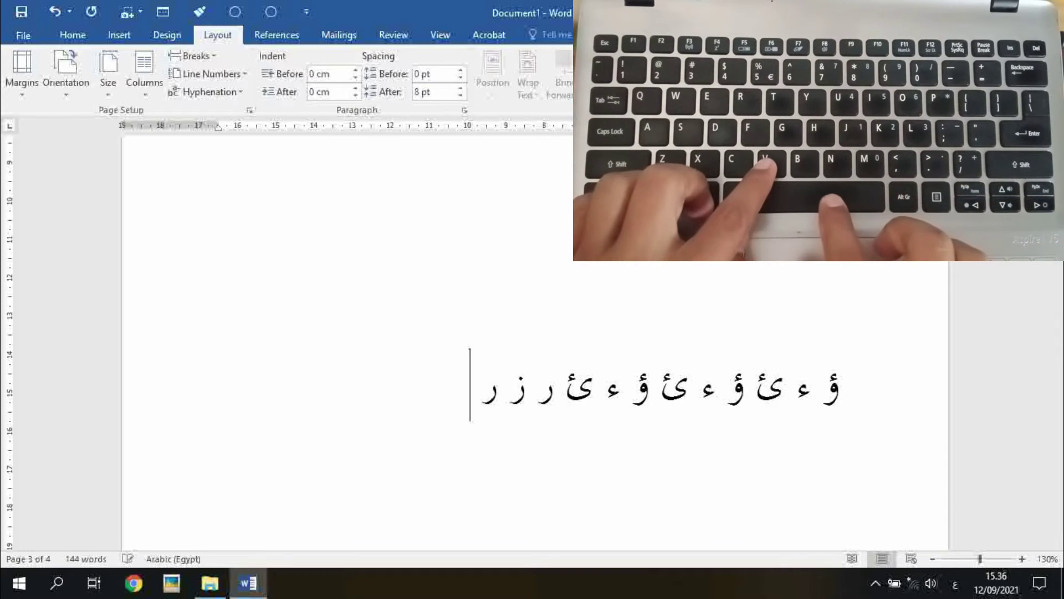
type("ز")
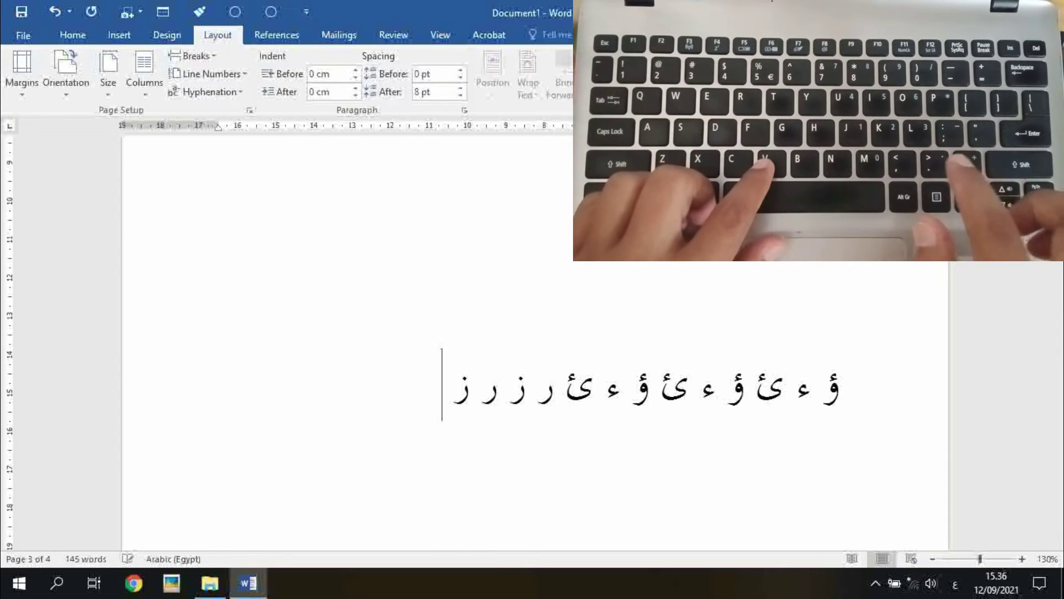
type(" ر ")
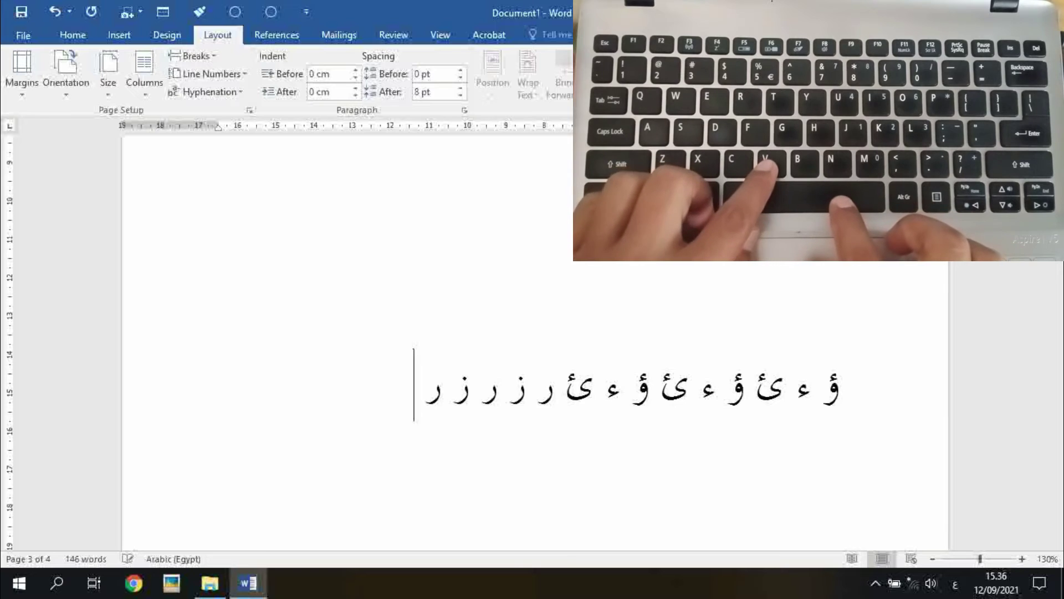
type("ز")
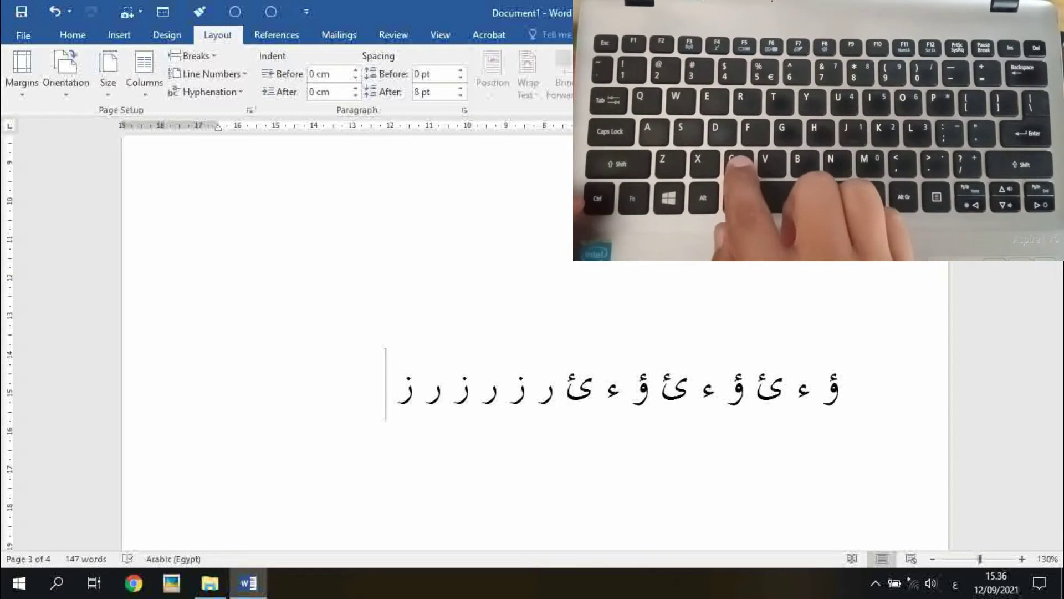
type("ؤ ء ")
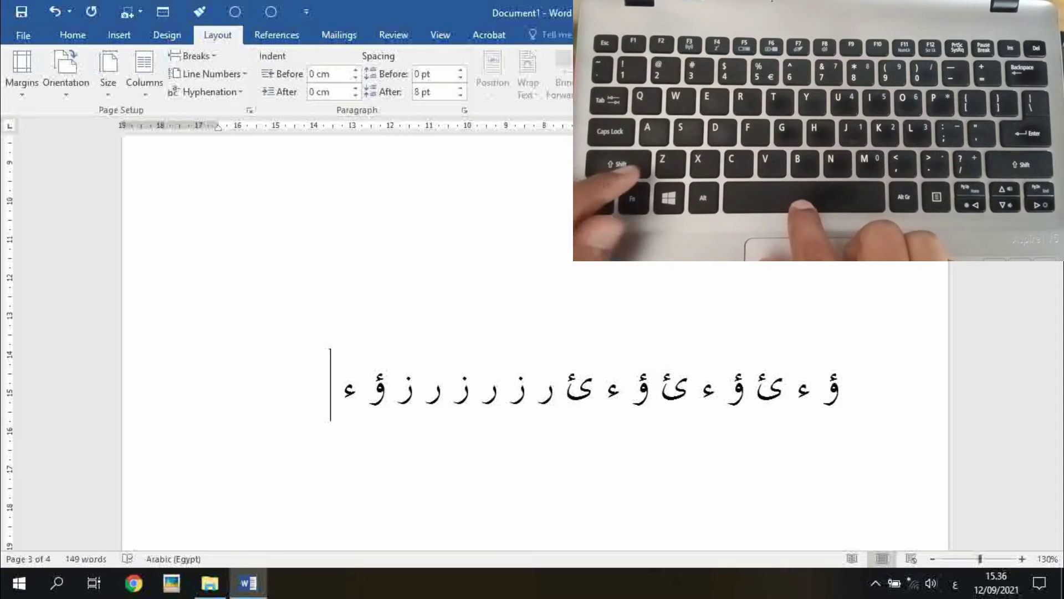
type("ئ")
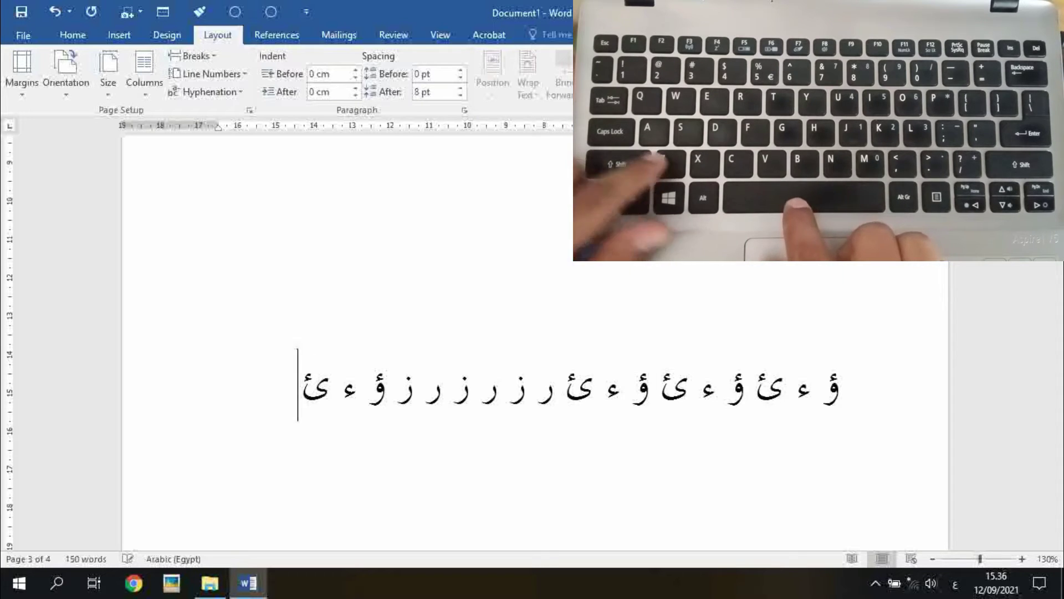
type(" ر")
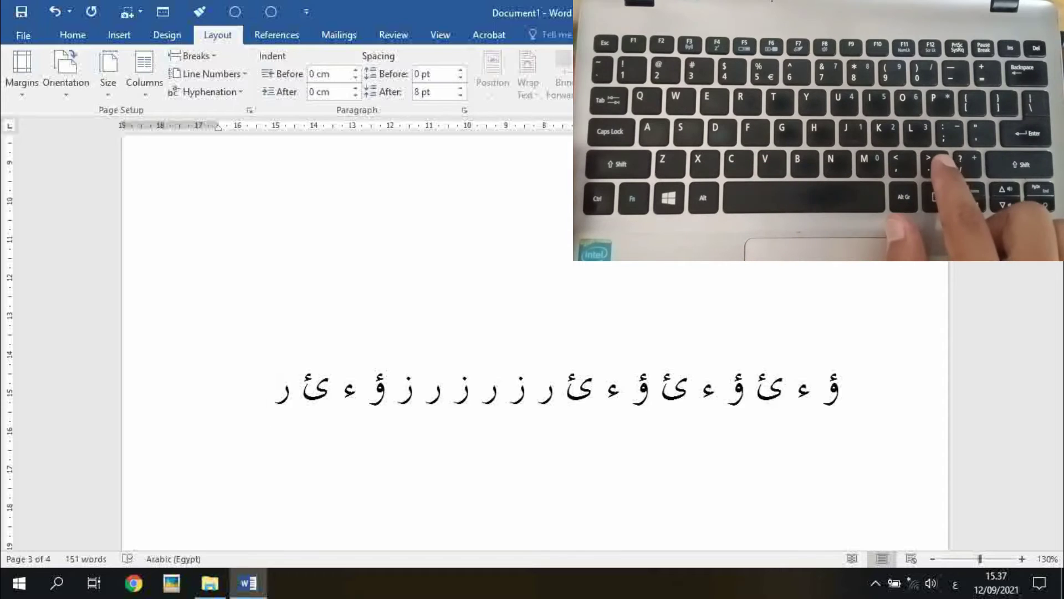
type(" ز")
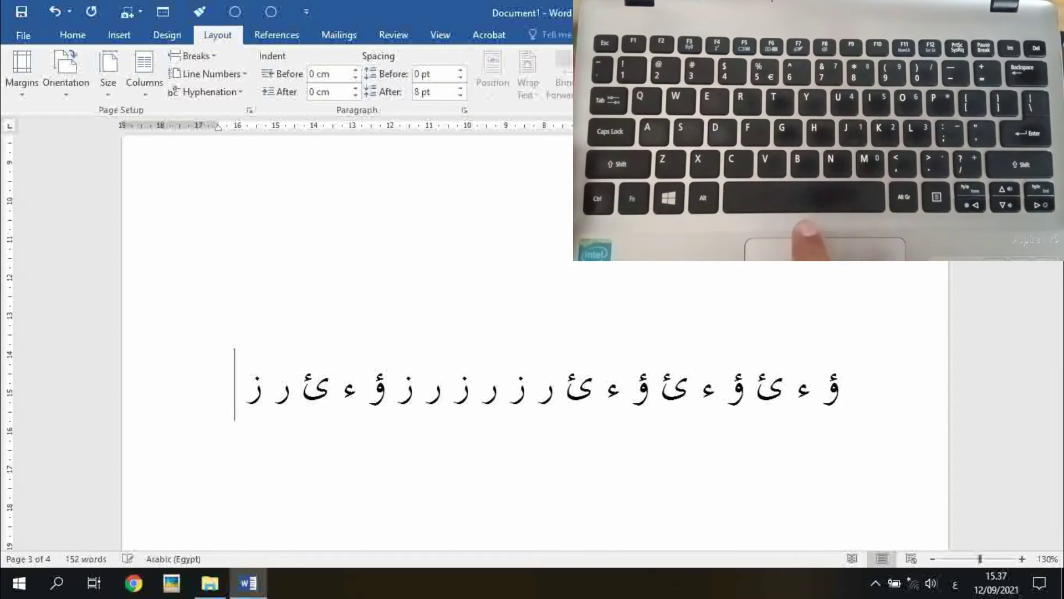
key("Return")
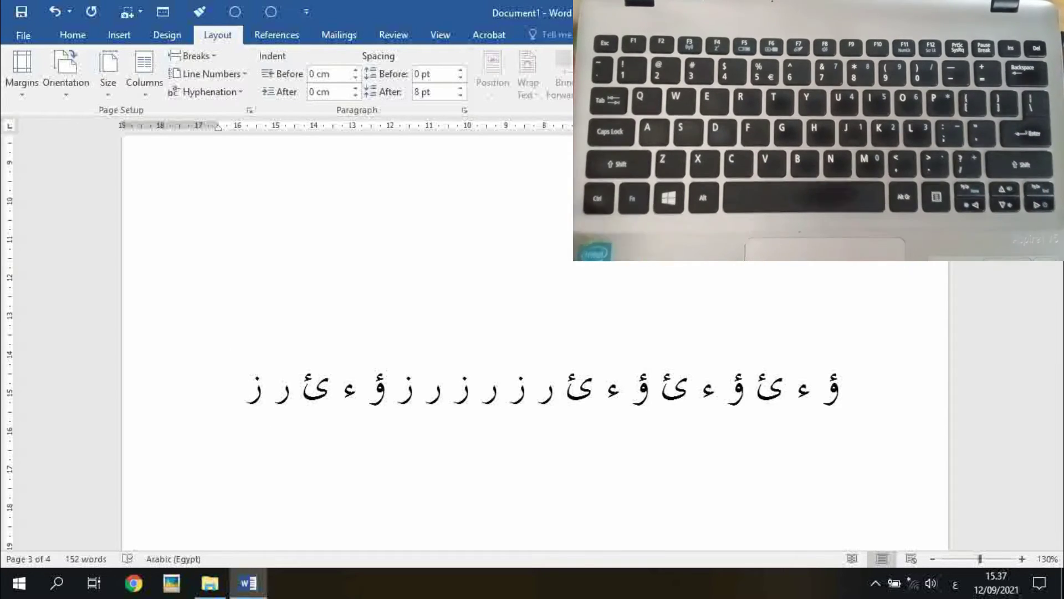
Scroll the page to bring the new empty line below the first row into view
scroll(629, 482, "down", 1)
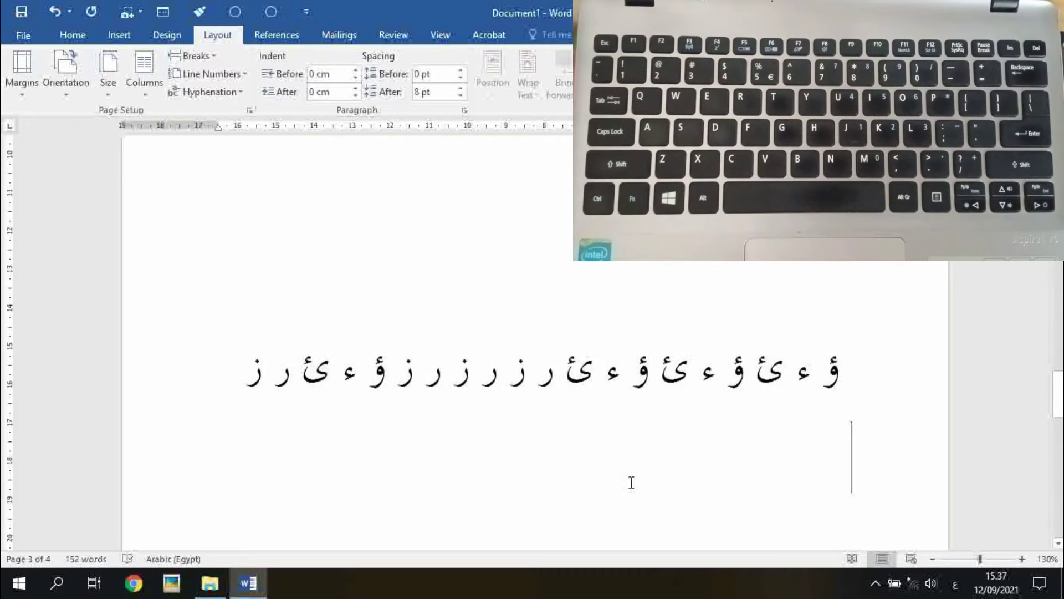
scroll(630, 482, "down", 2)
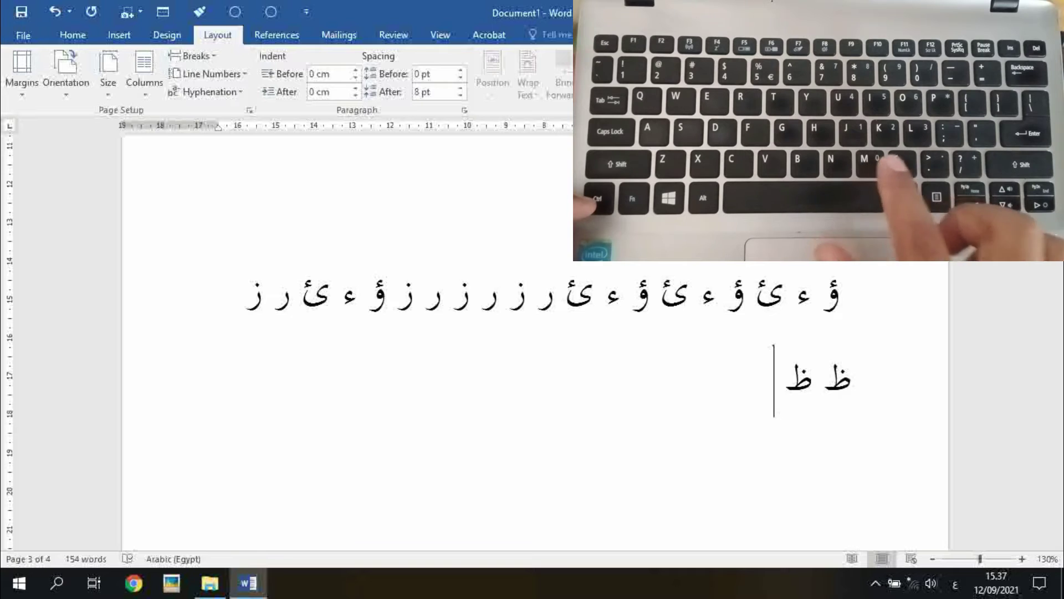
Type ظ و ة, correcting a mistyped letter, then add ؤ ء ئ ر ز ظ و ة to finish the row
type("ظ ظ")
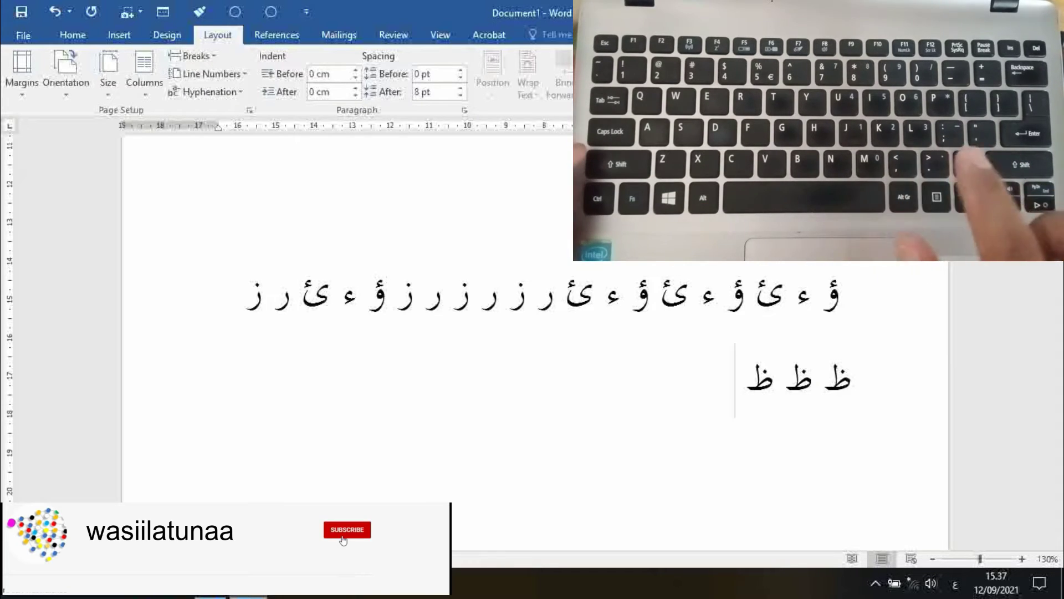
type("و ة")
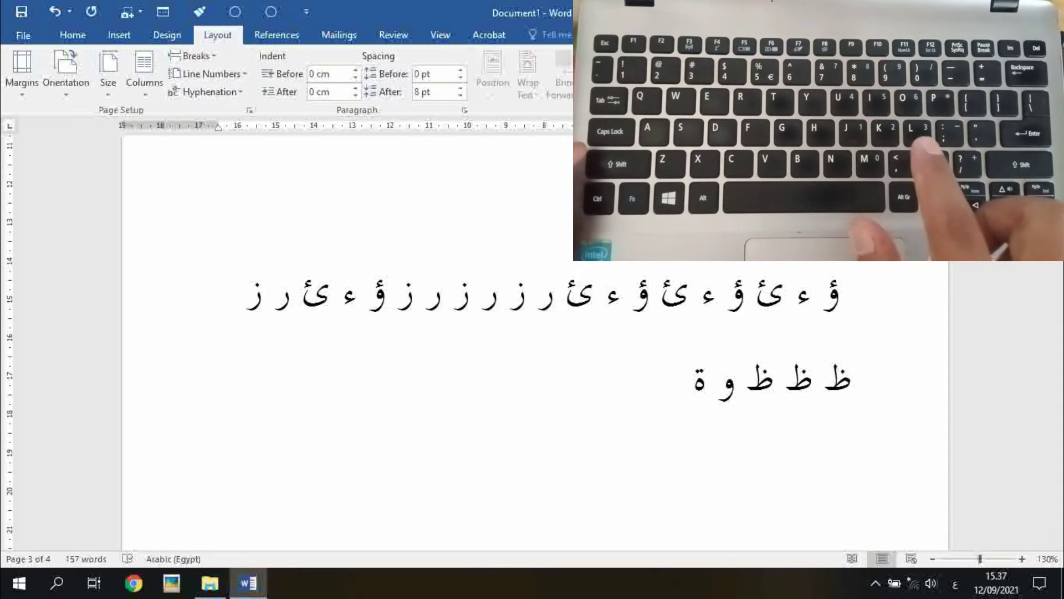
type(" ظ ة")
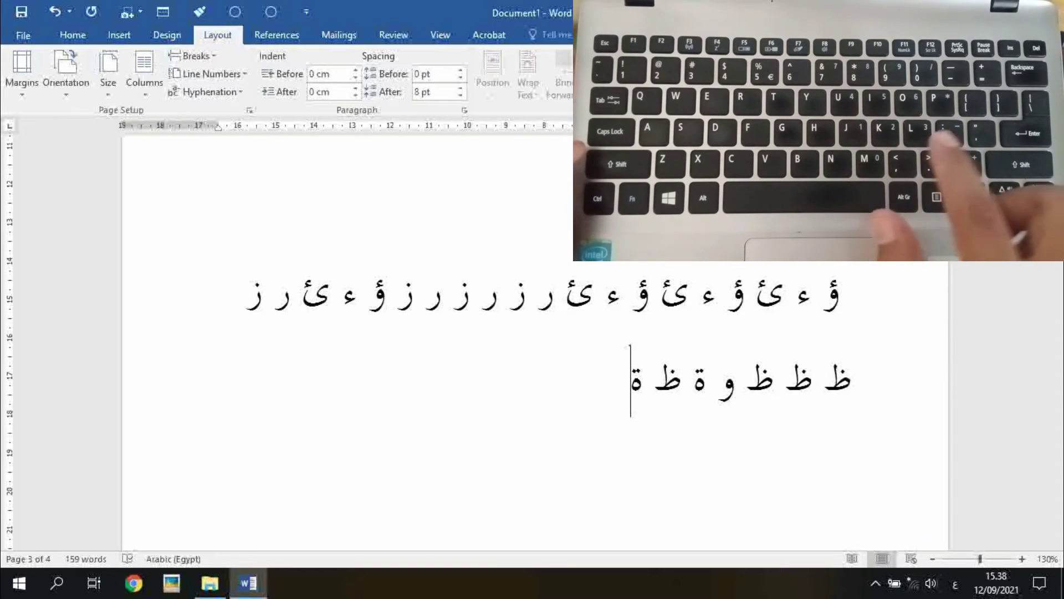
key("BackSpace")
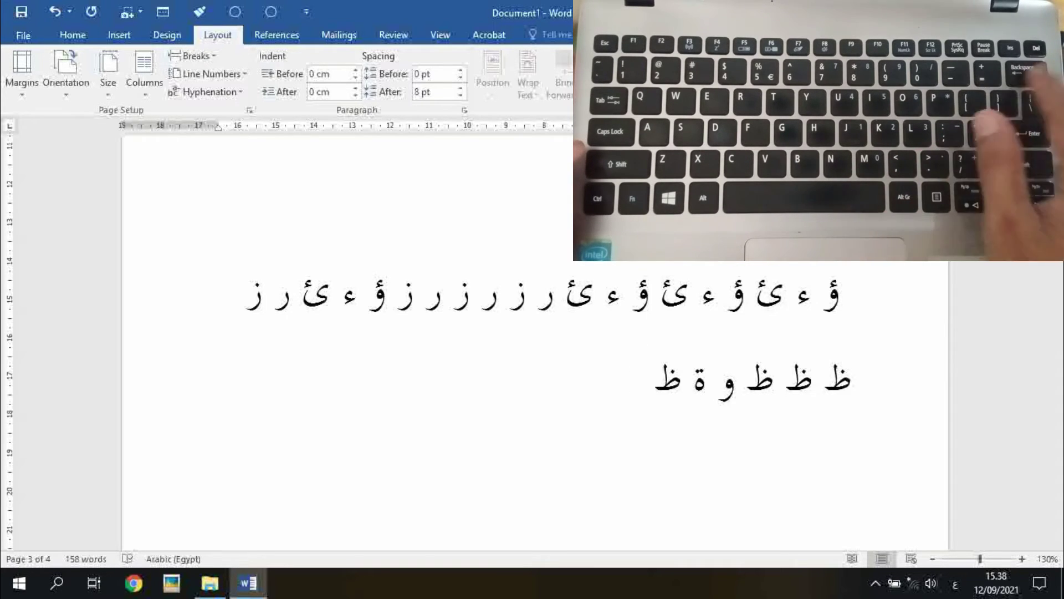
type("و ة")
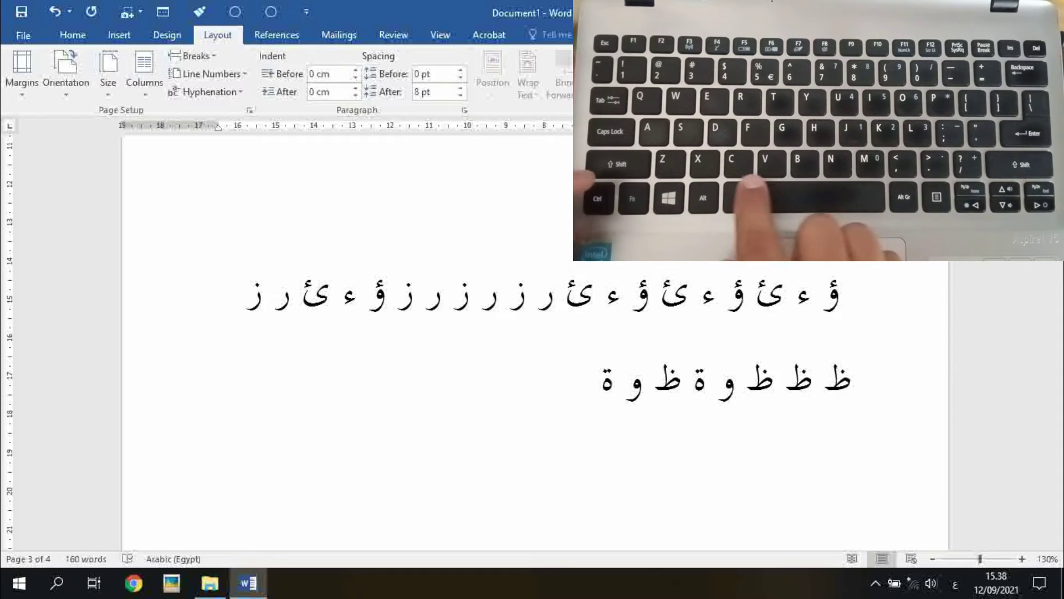
type("ؤ ")
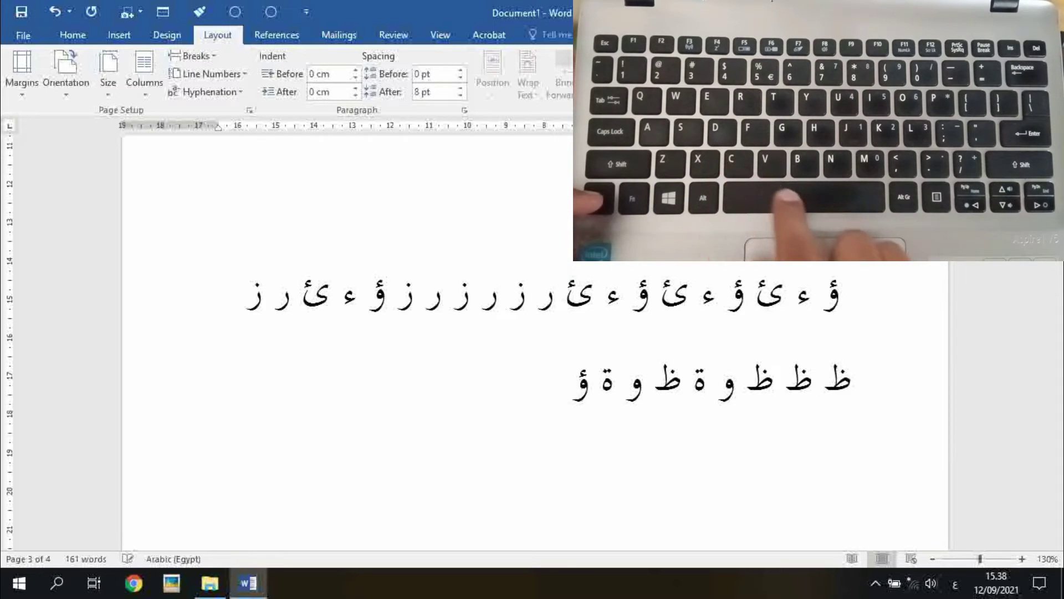
type("ء ")
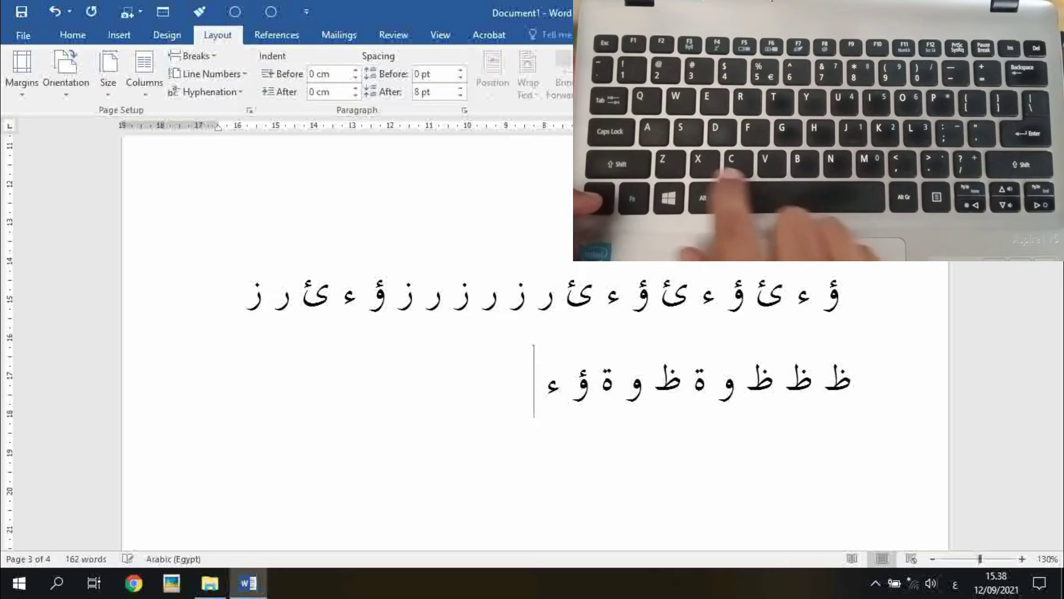
type("ئ ")
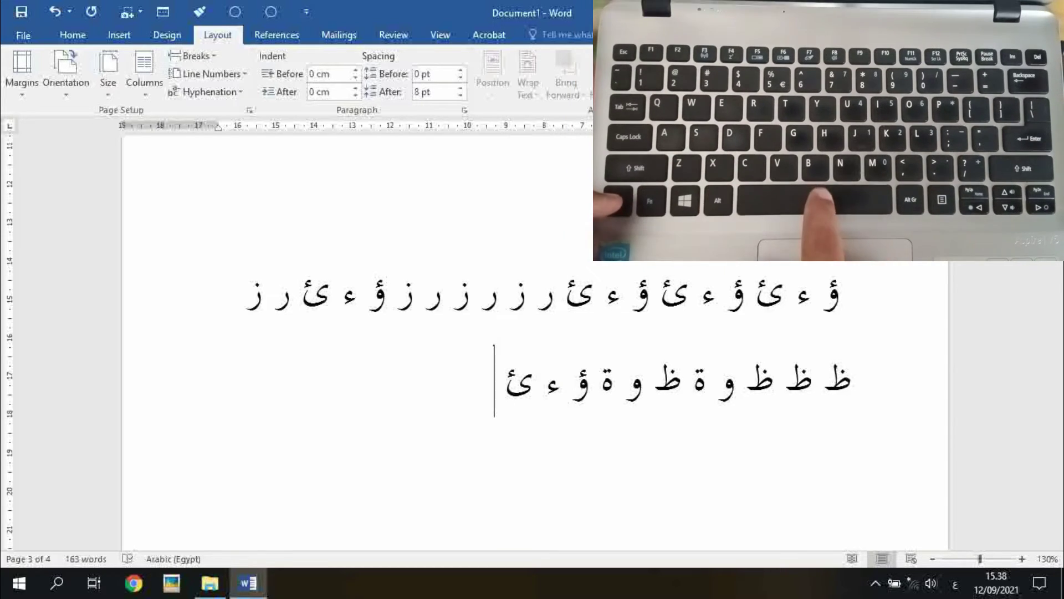
type("ر ")
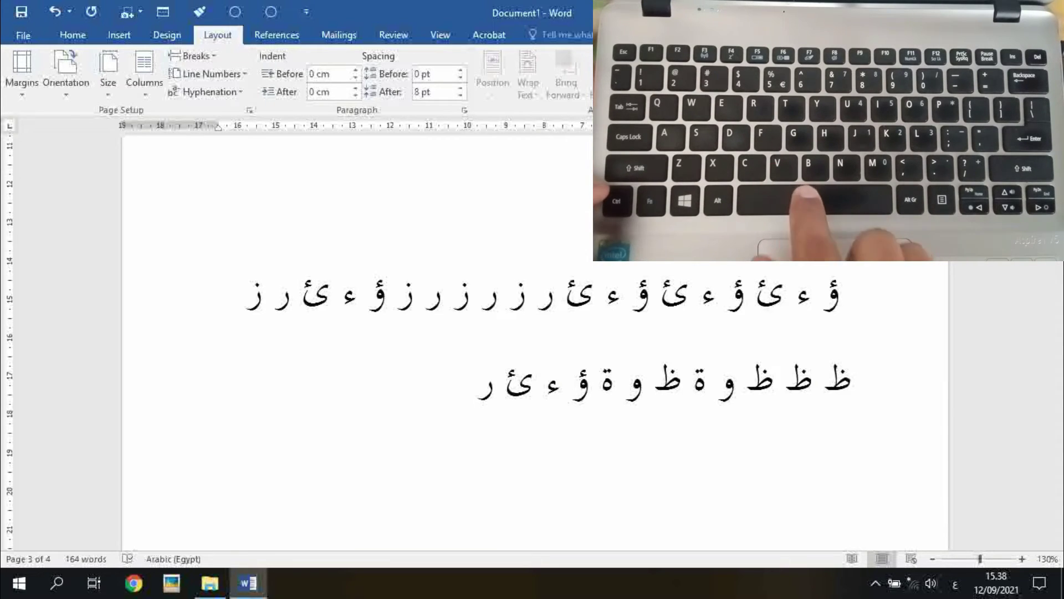
type("ز ")
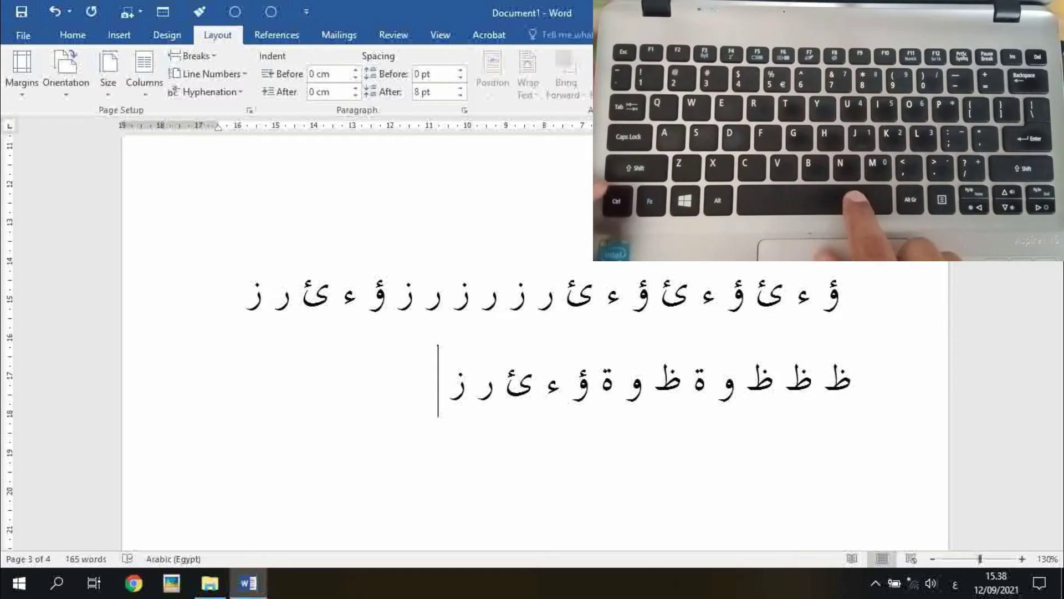
type("ظ ")
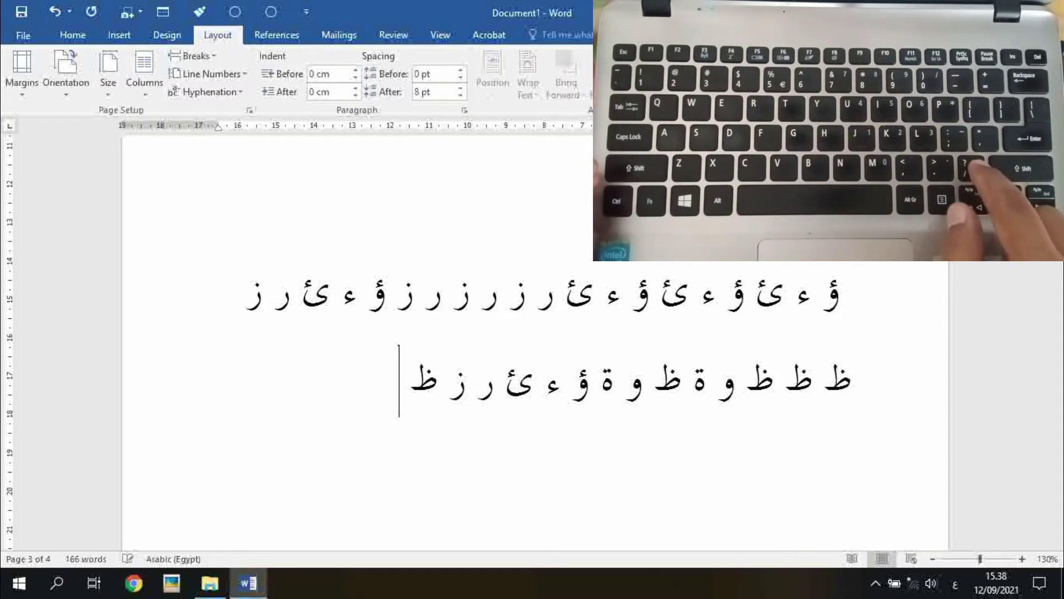
type("و ")
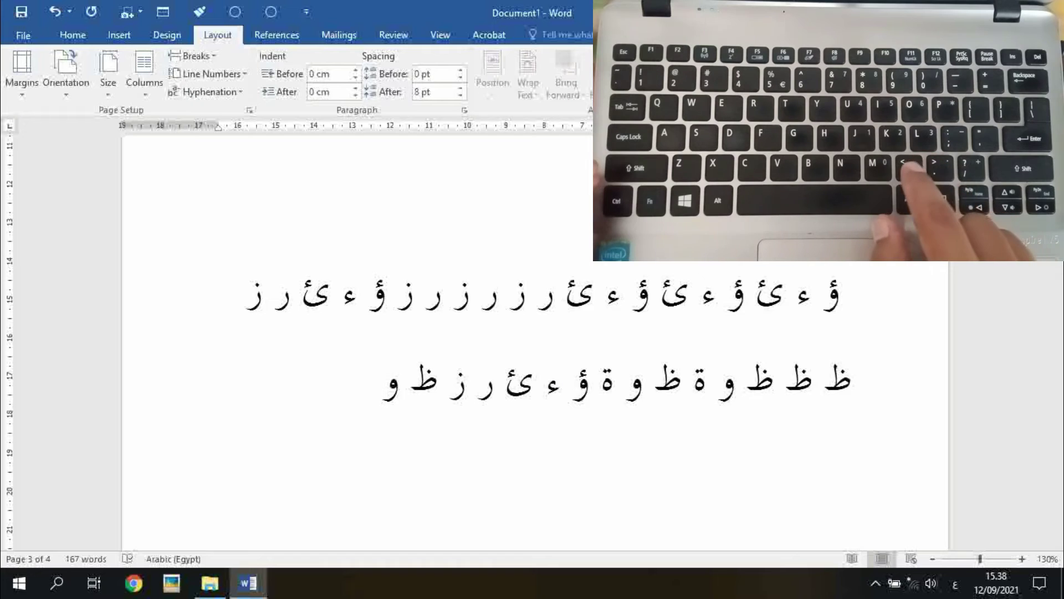
type("ة")
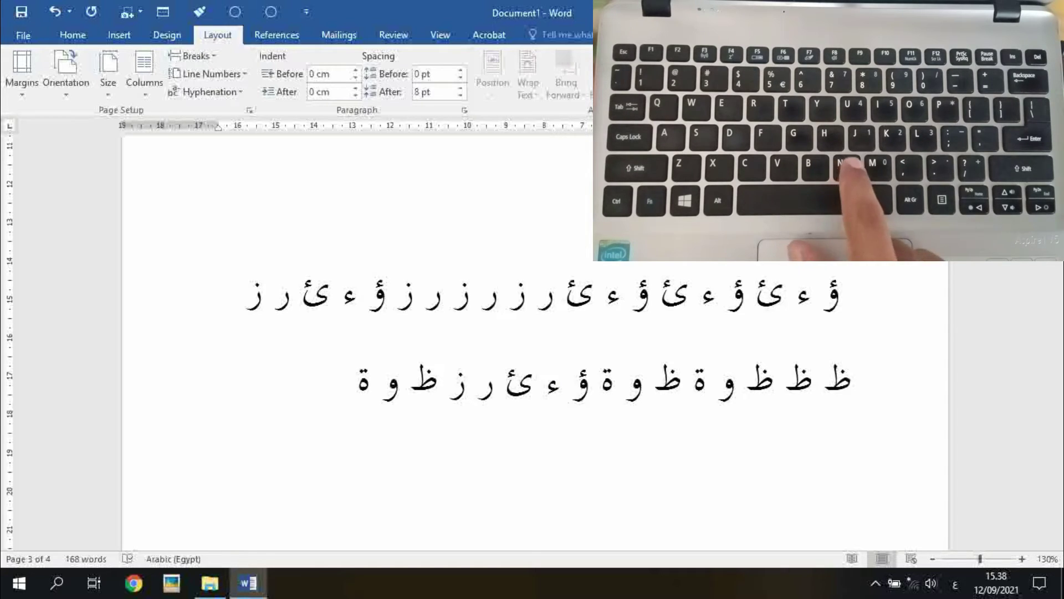
On a new line, type the third row ى لا ى لا ى ي and start another line
key("Return")
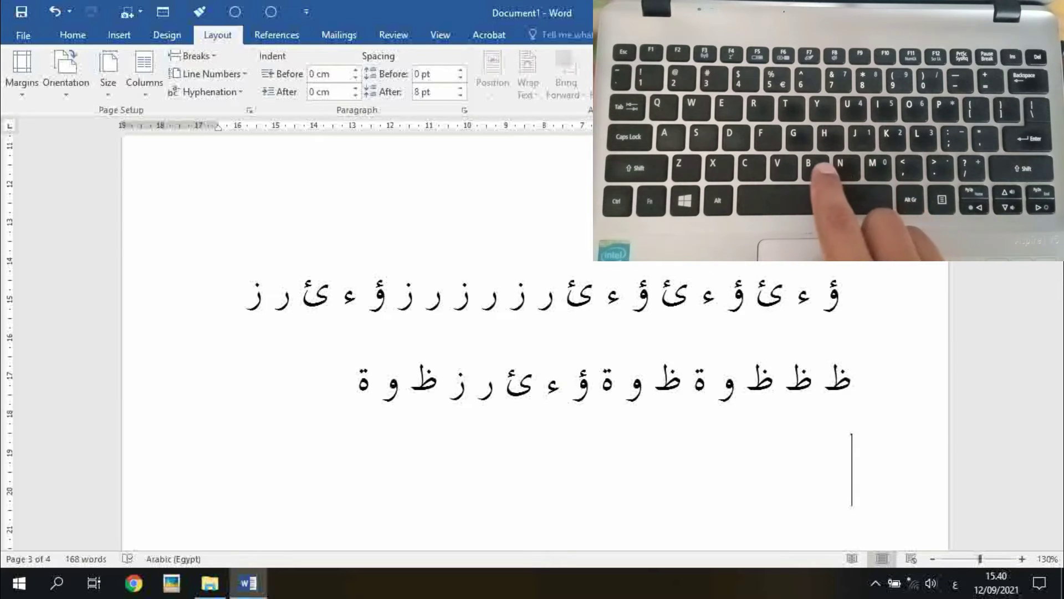
type("ى لا ى لا")
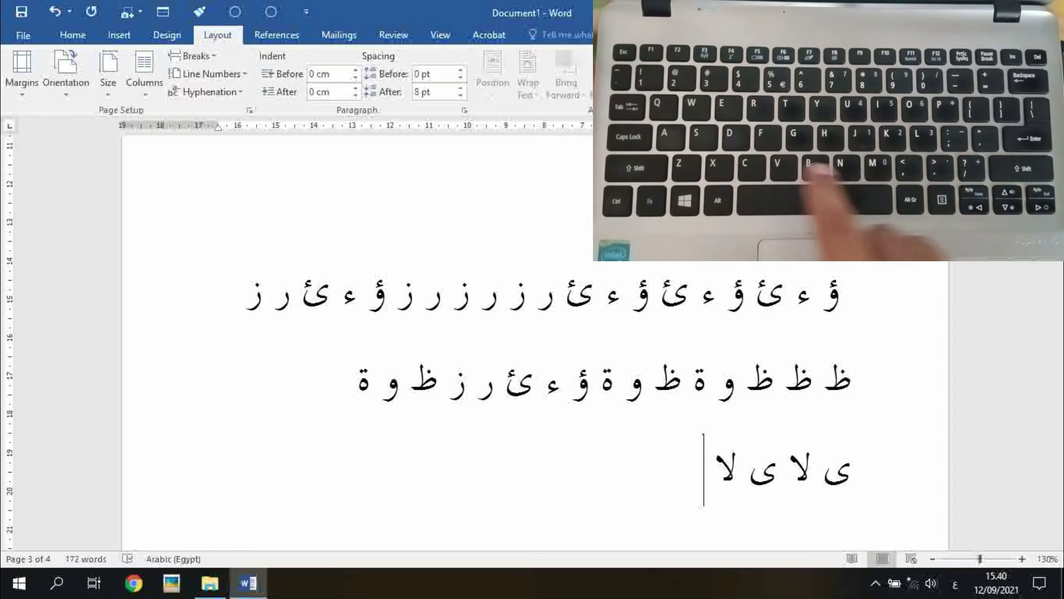
type("ى")
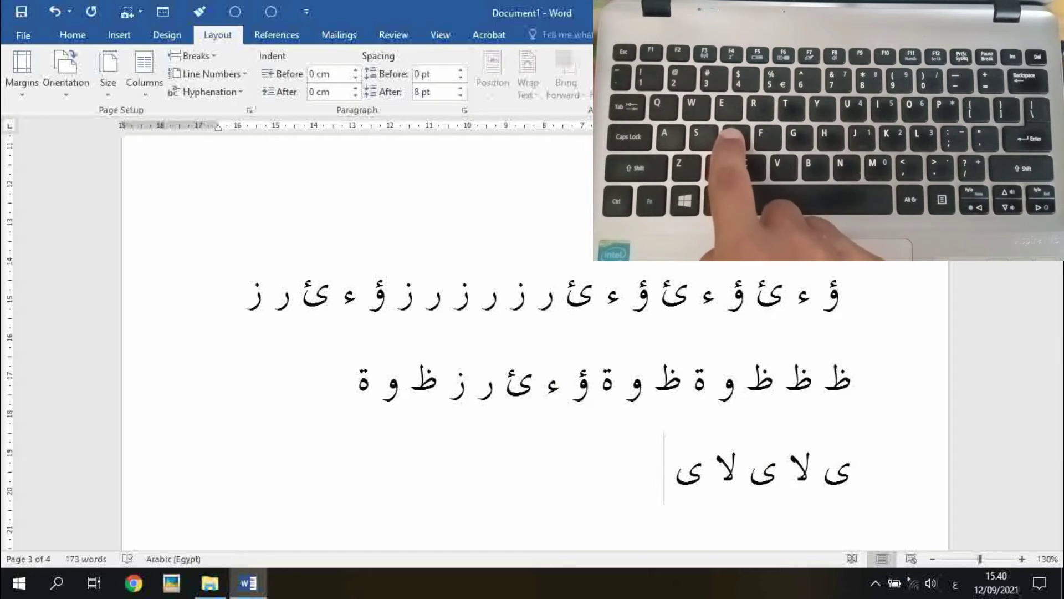
type(" ي")
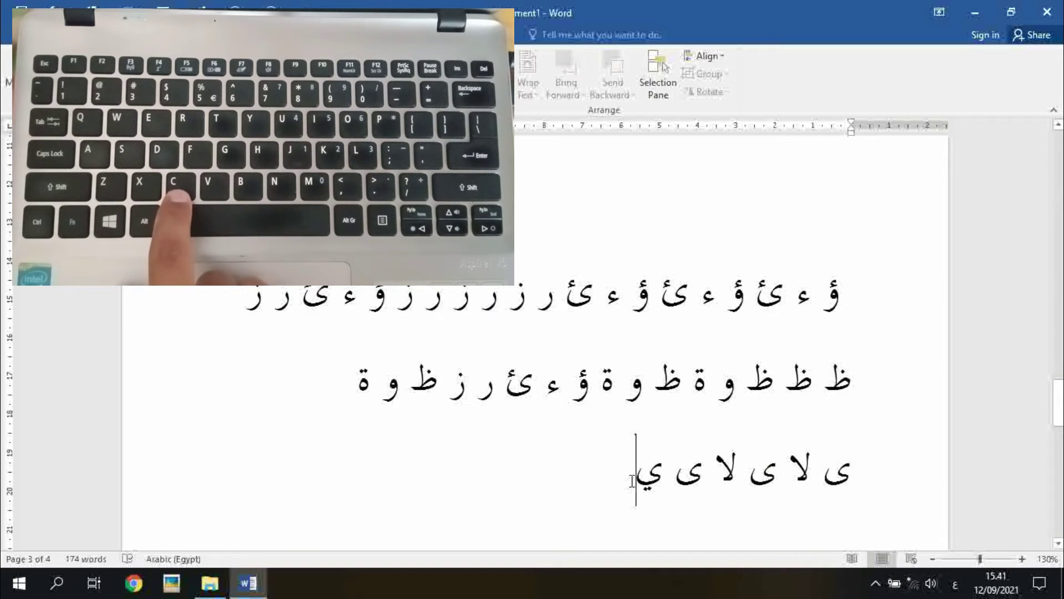
key("Return")
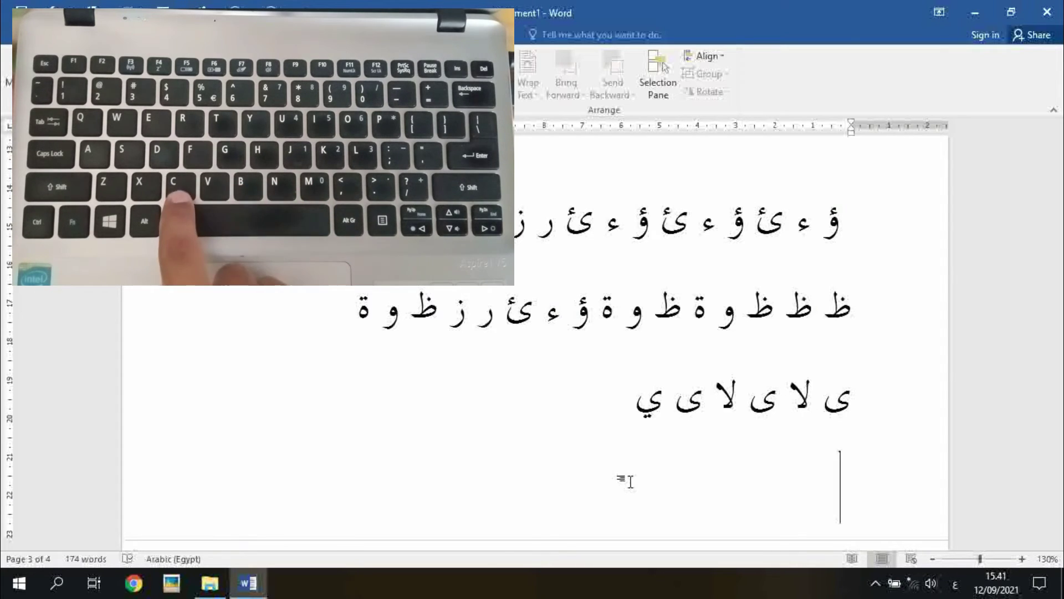
Type the fourth row ؤ ء ئ ر ز ظ و ة ى لا and scroll down toward page 4
type("ؤ")
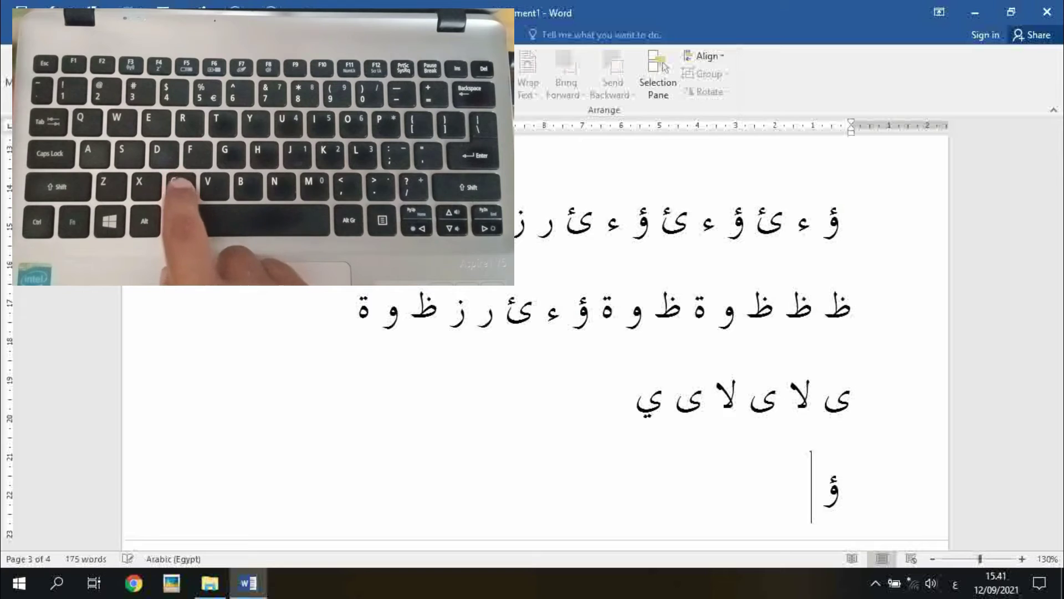
type(" ء")
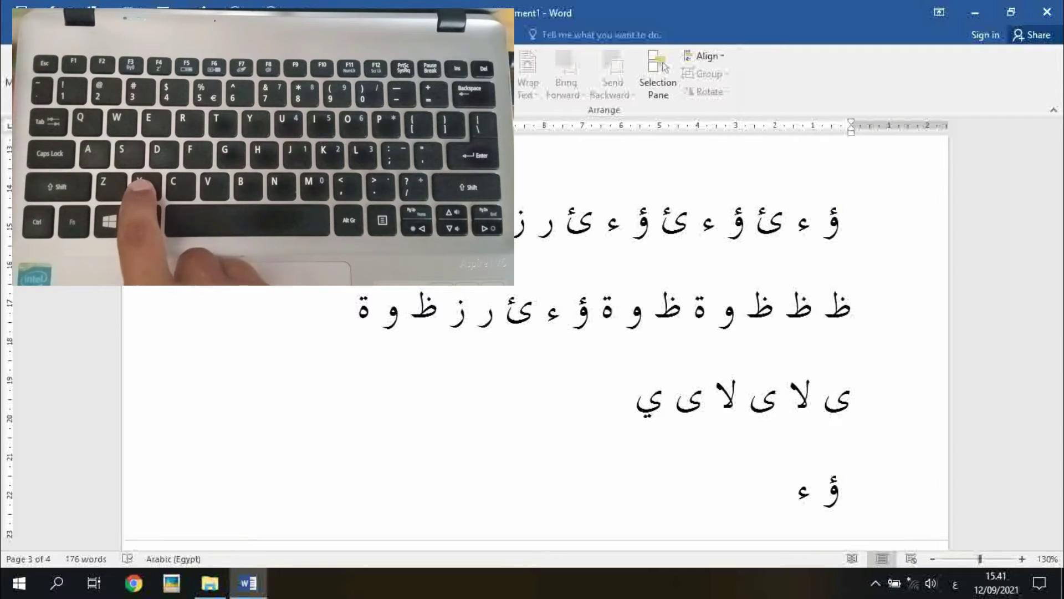
type(" ئ")
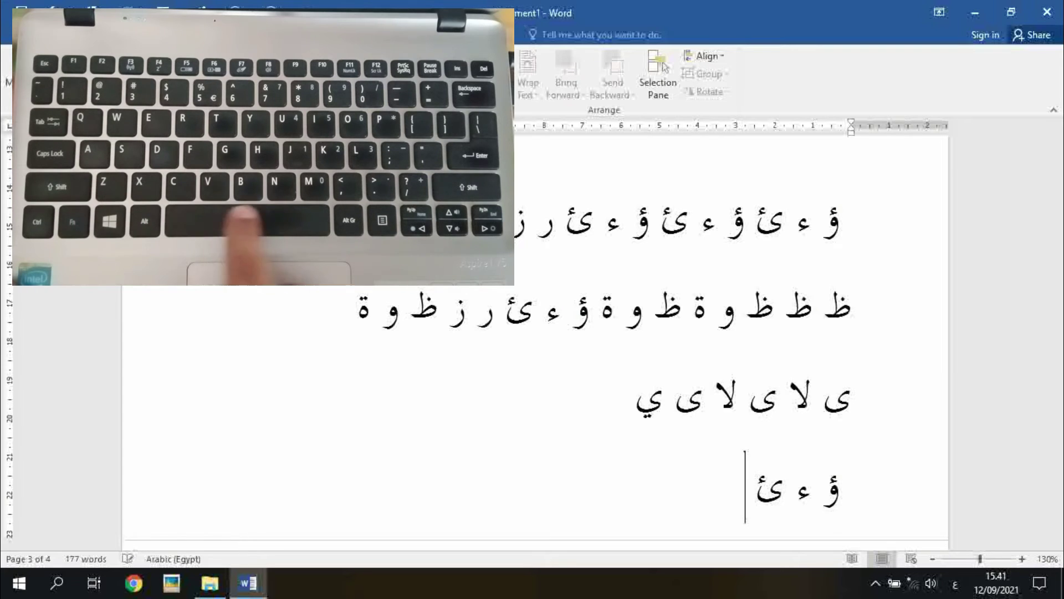
type(" ر ")
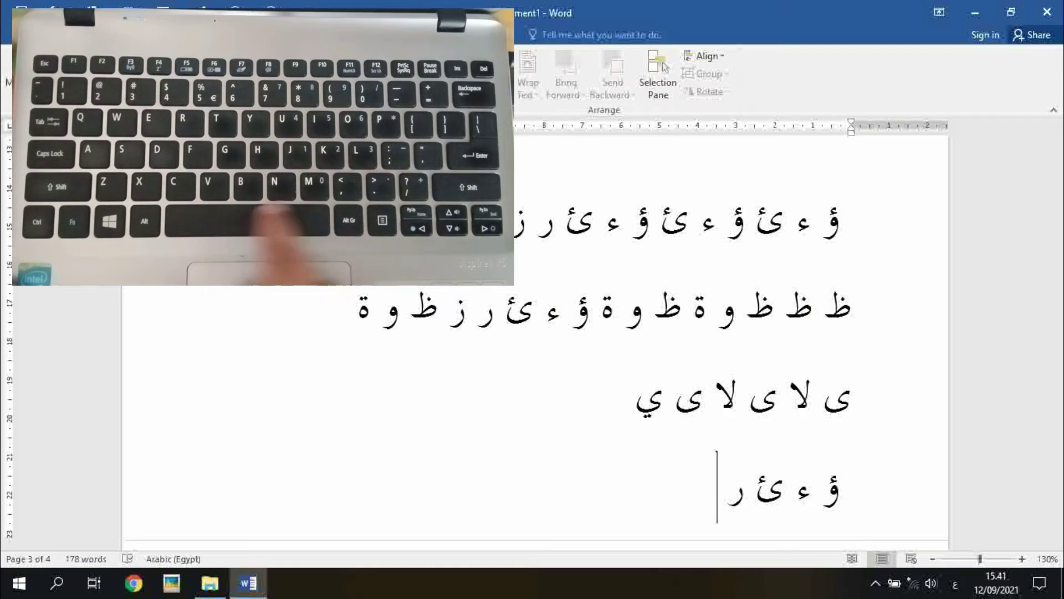
type("ز")
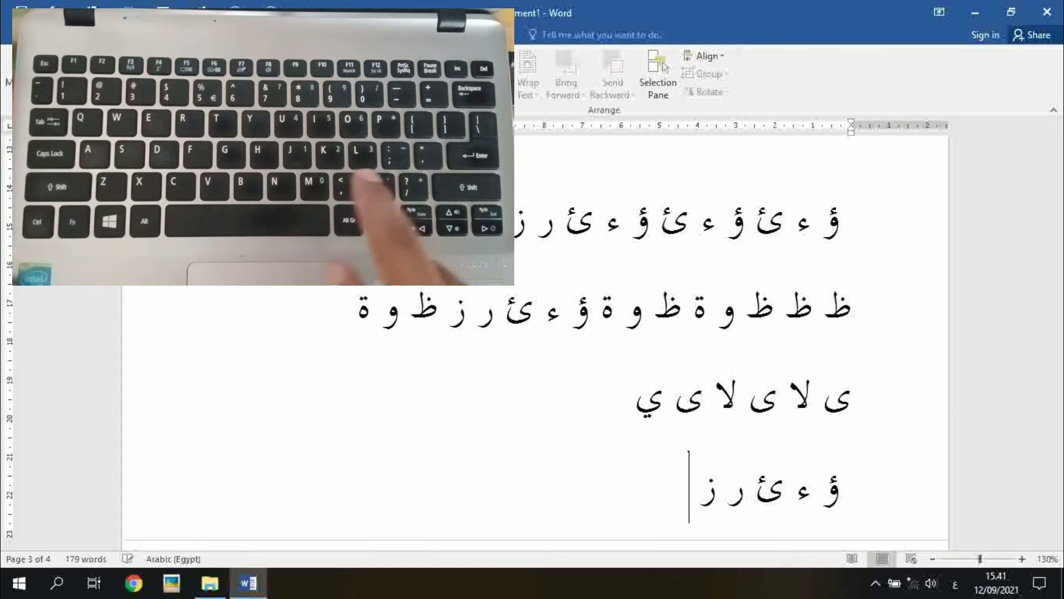
type(" ظ")
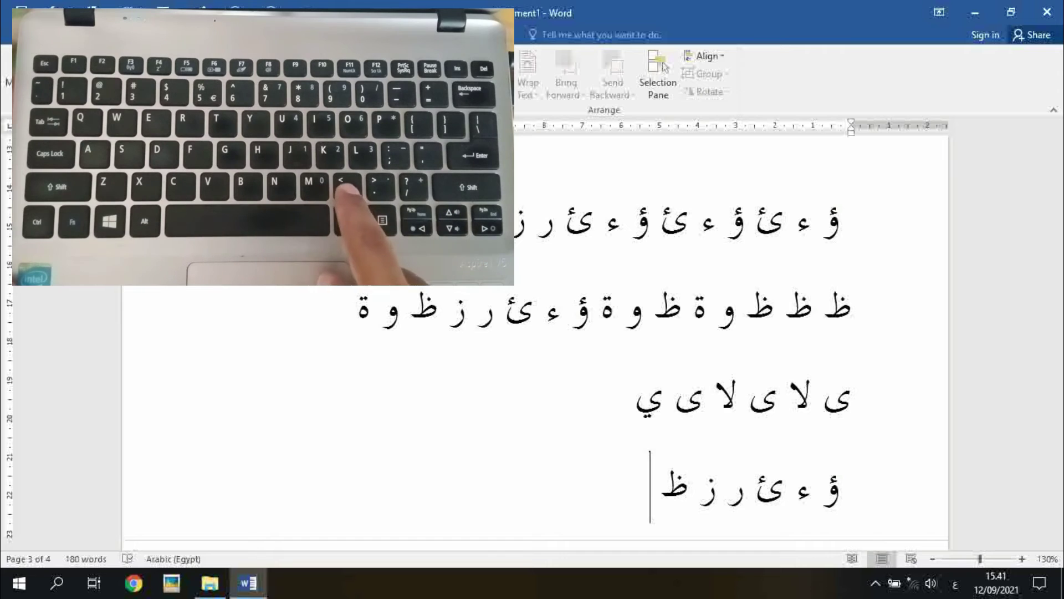
type(" و")
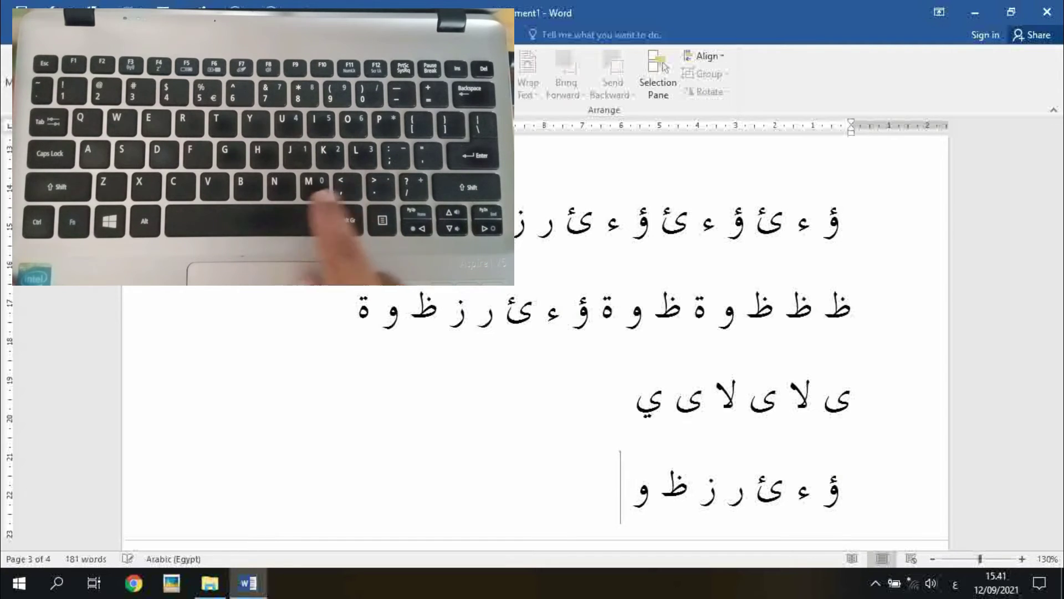
type(" ة")
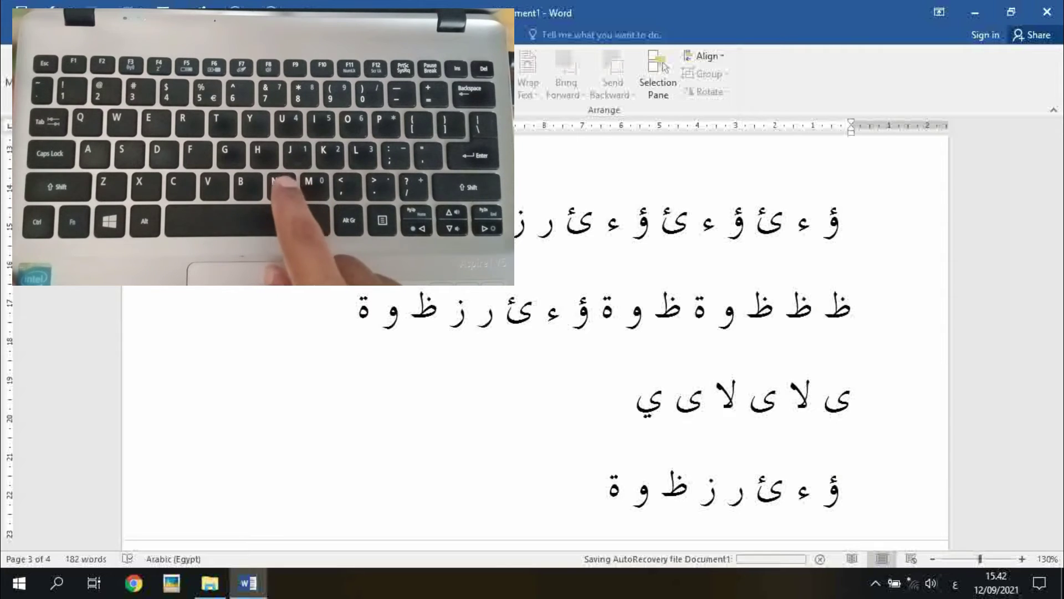
type(" ى")
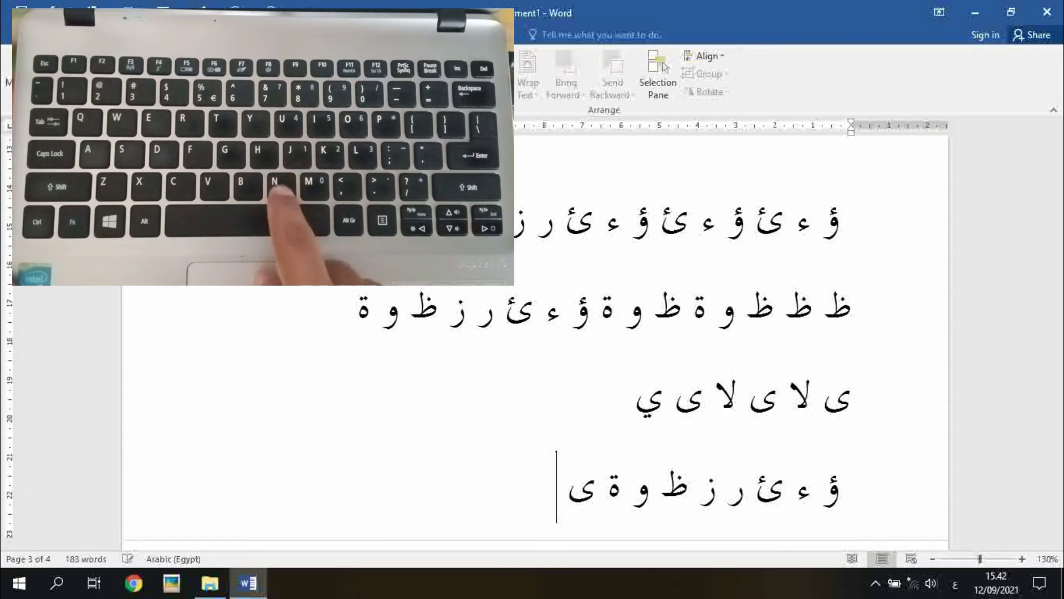
type(" لا")
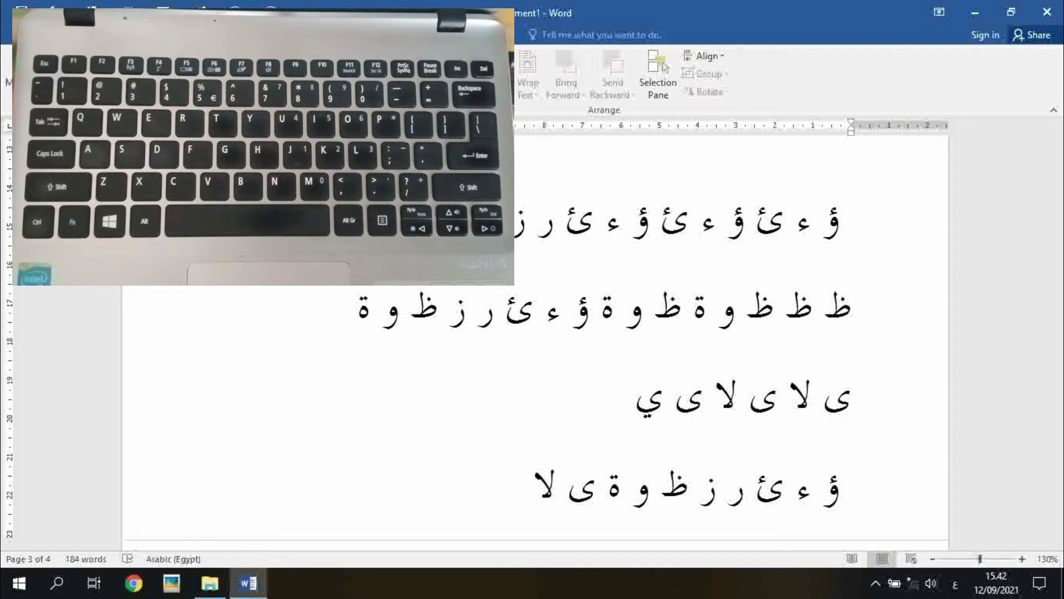
scroll(622, 443, "down", 3)
Place the cursor at the start of page 4 and bring up the View ribbon options
left_click(620, 450)
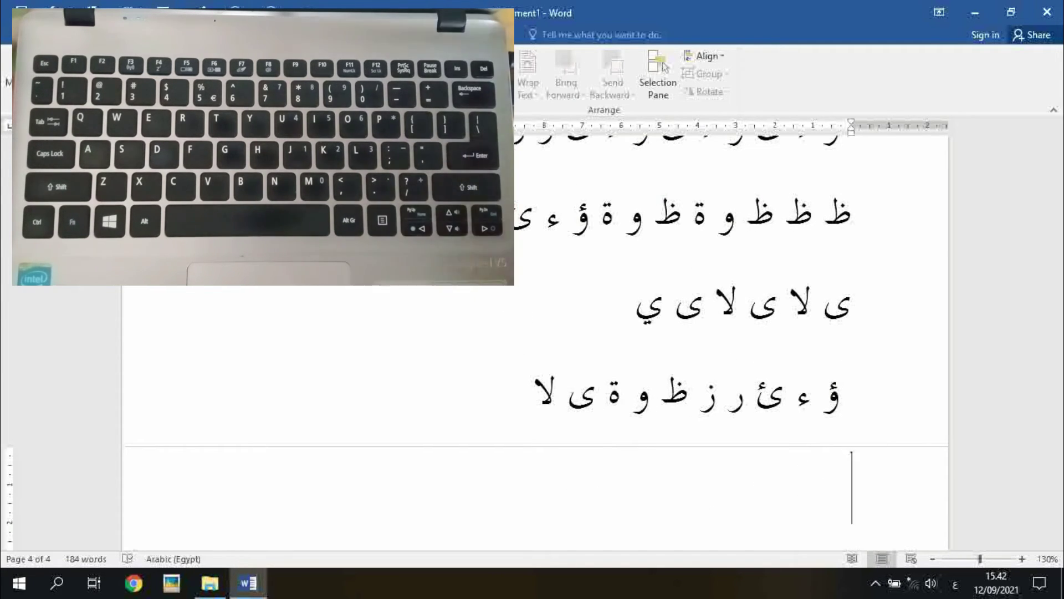
scroll(530, 369, "down", 1)
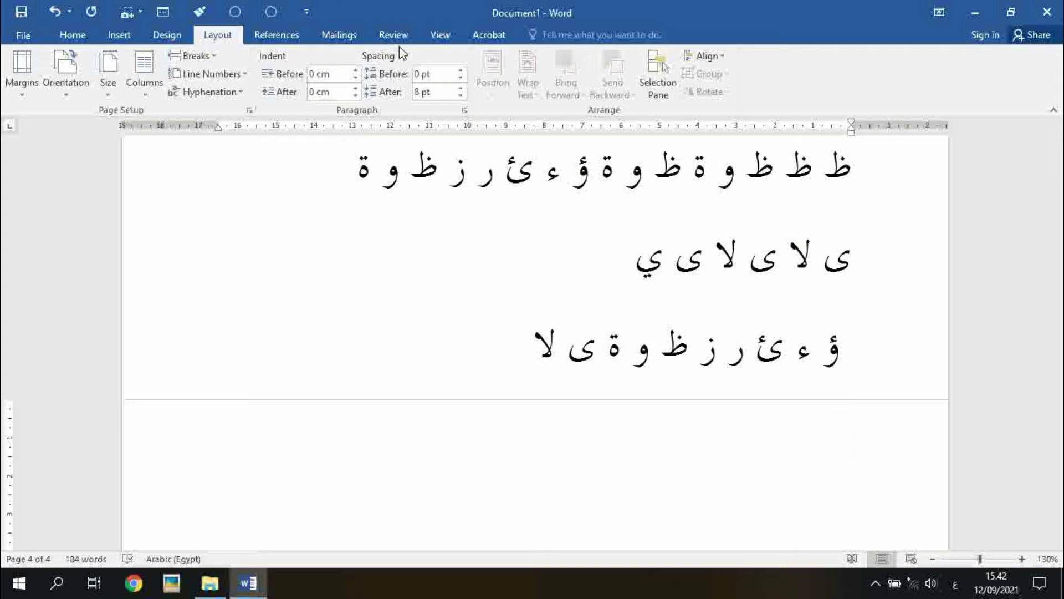
left_click(435, 37)
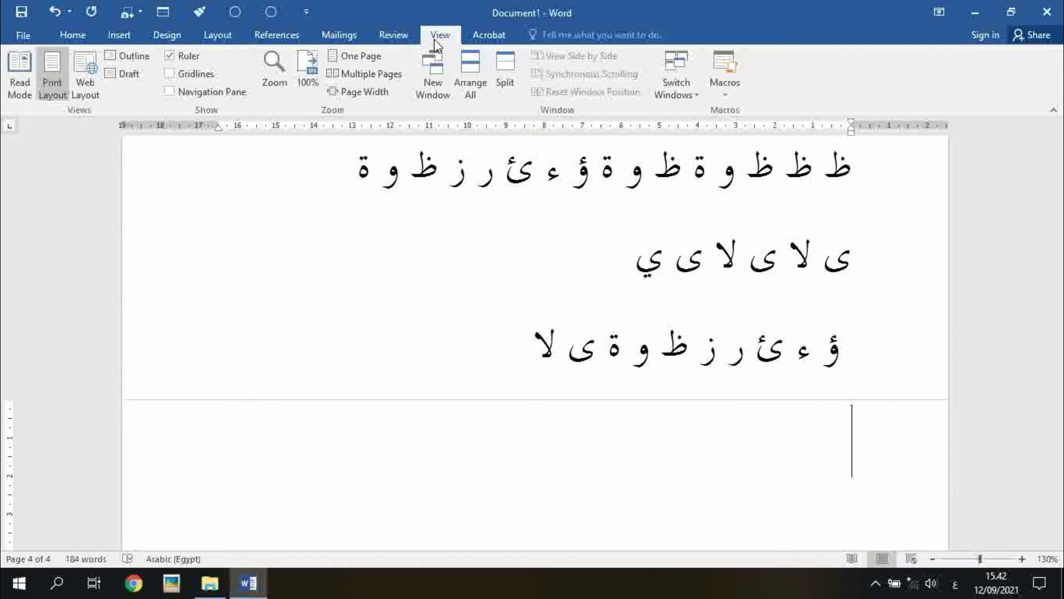
Split the window with View > Split and scroll the upper pane to the yellow Arabic passage box
left_click(504, 80)
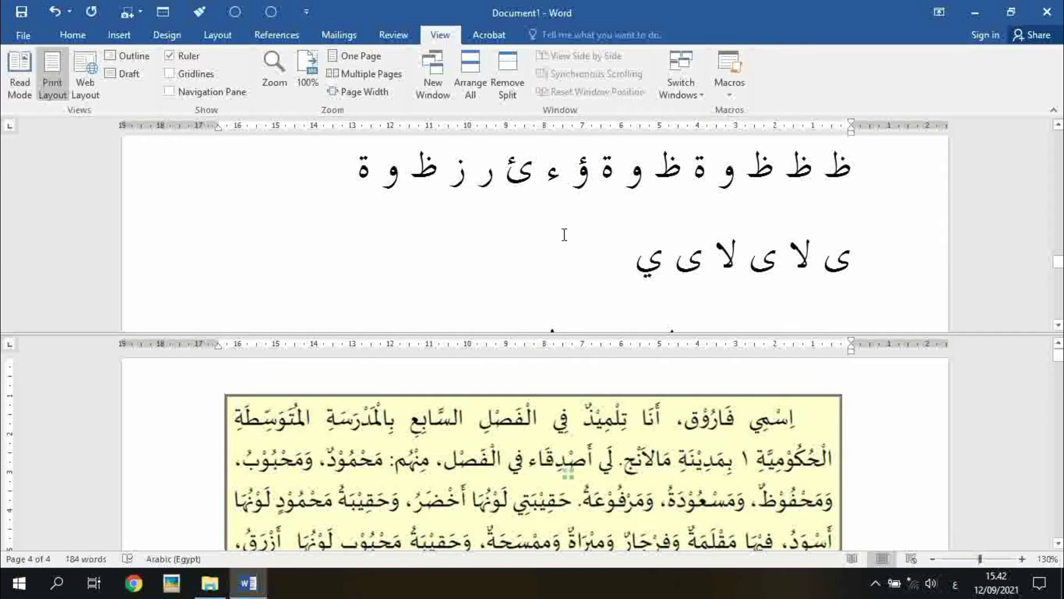
scroll(566, 261, "down", 1)
scroll(563, 258, "down", 2)
scroll(557, 252, "down", 2)
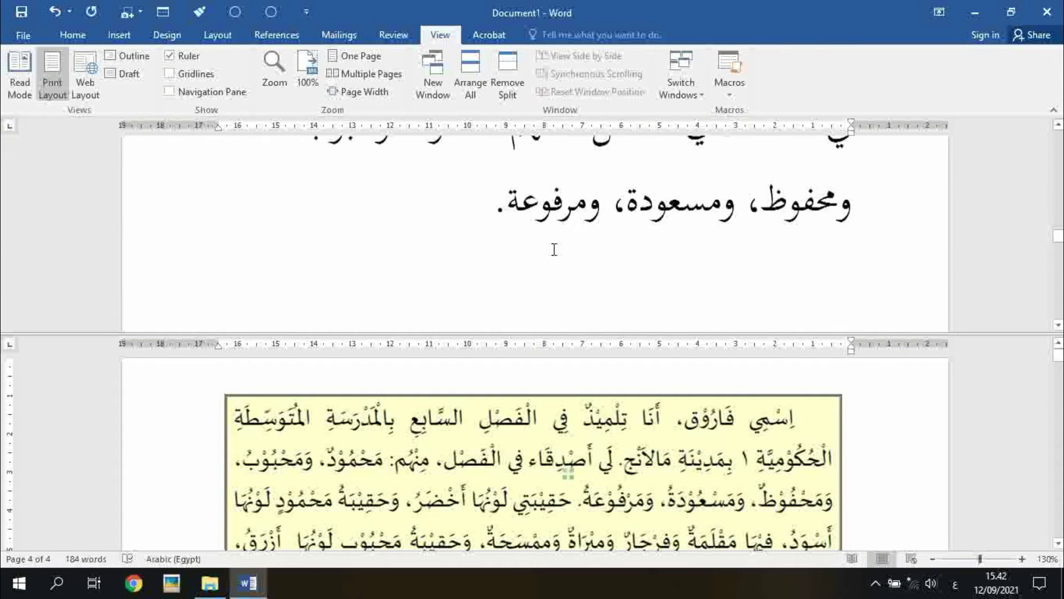
scroll(553, 247, "down", 2)
scroll(552, 249, "down", 2)
scroll(550, 252, "down", 3)
scroll(548, 255, "down", 1)
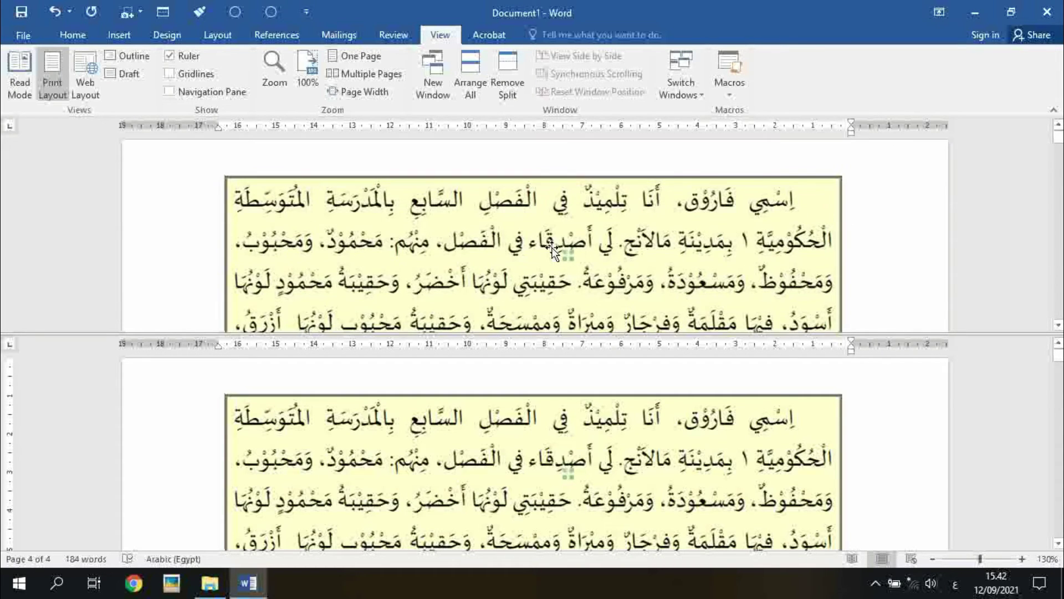
scroll(546, 259, "down", 2)
scroll(547, 259, "up", 1)
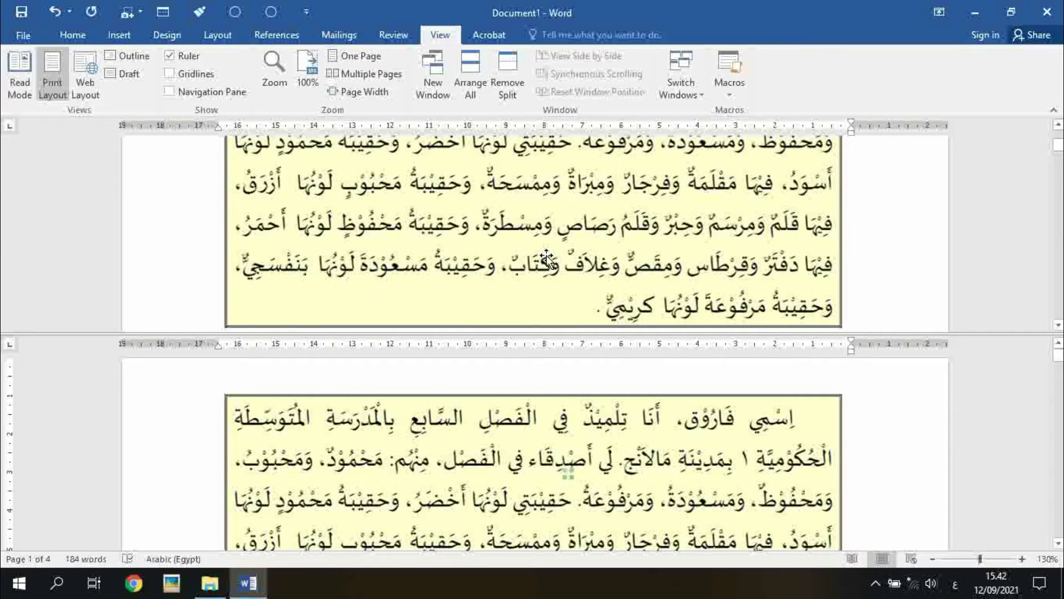
scroll(869, 438, "down", 5)
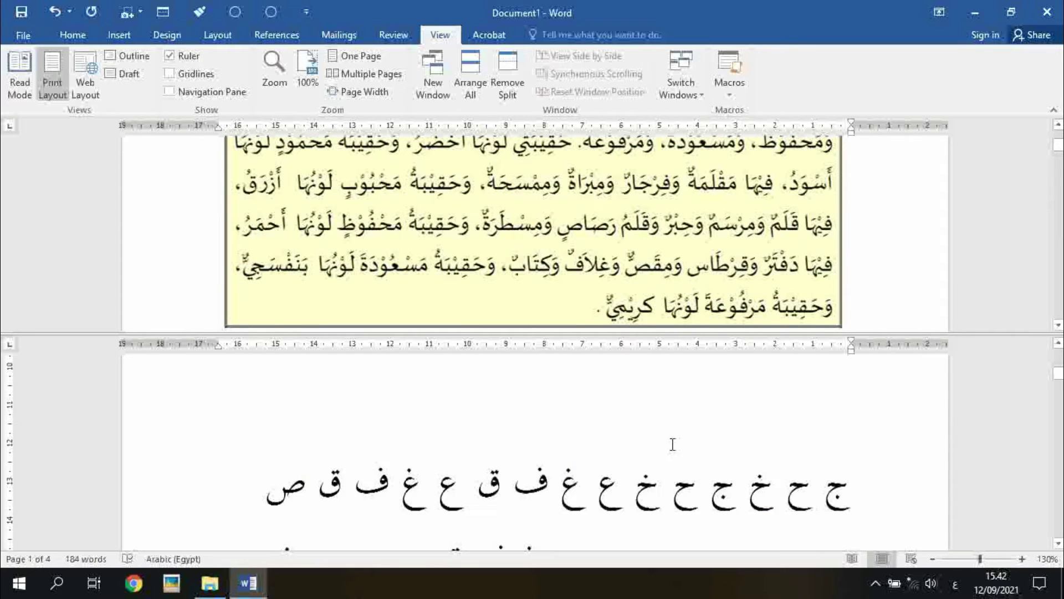
scroll(672, 442, "down", 3)
scroll(658, 435, "down", 3)
scroll(691, 448, "down", 3)
scroll(692, 448, "up", 3)
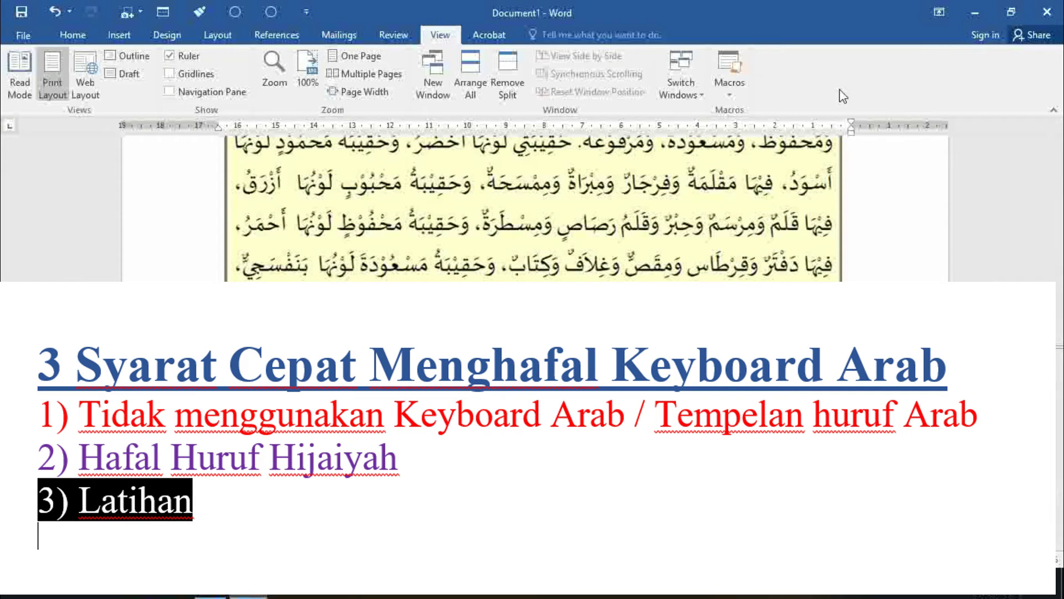
Collapse the ribbon via its right-click menu and scroll the upper pane back to the bag passage
right_click(782, 99)
key("Escape")
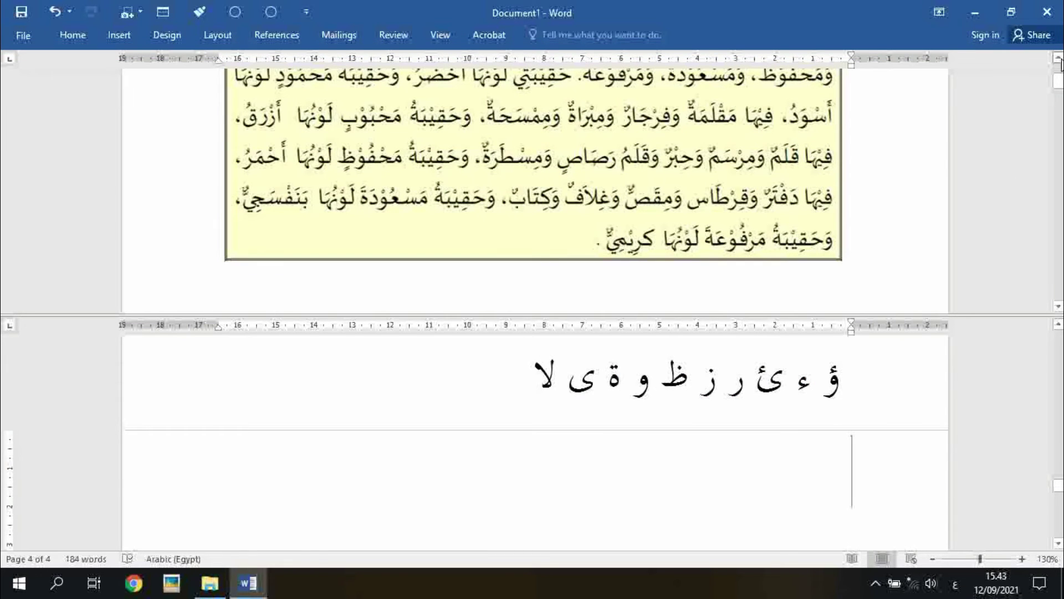
scroll(1058, 64, "up", 1)
scroll(1056, 88, "up", 1)
scroll(1054, 111, "up", 1)
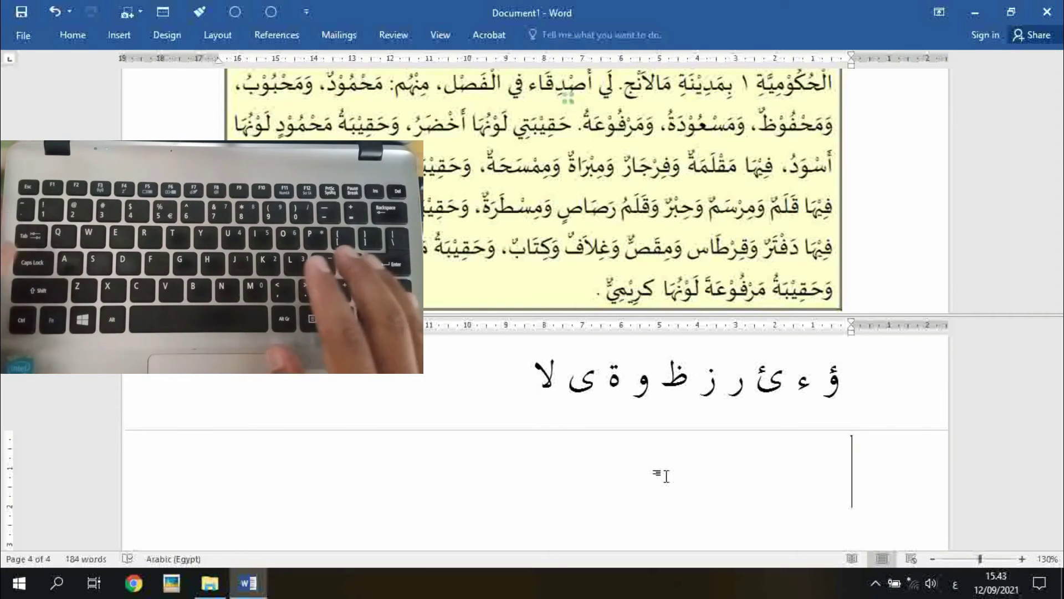
In the lower pane, type 'حقيبتي لونها أحضر، وحقيبة محمود لونها أسود، فيه'
type("ح")
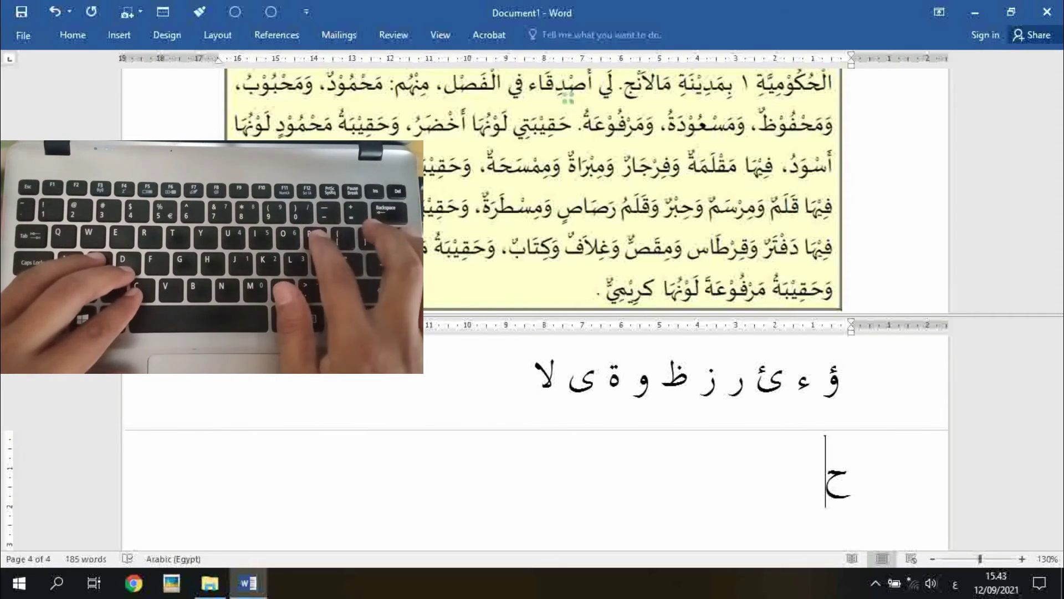
type("ق")
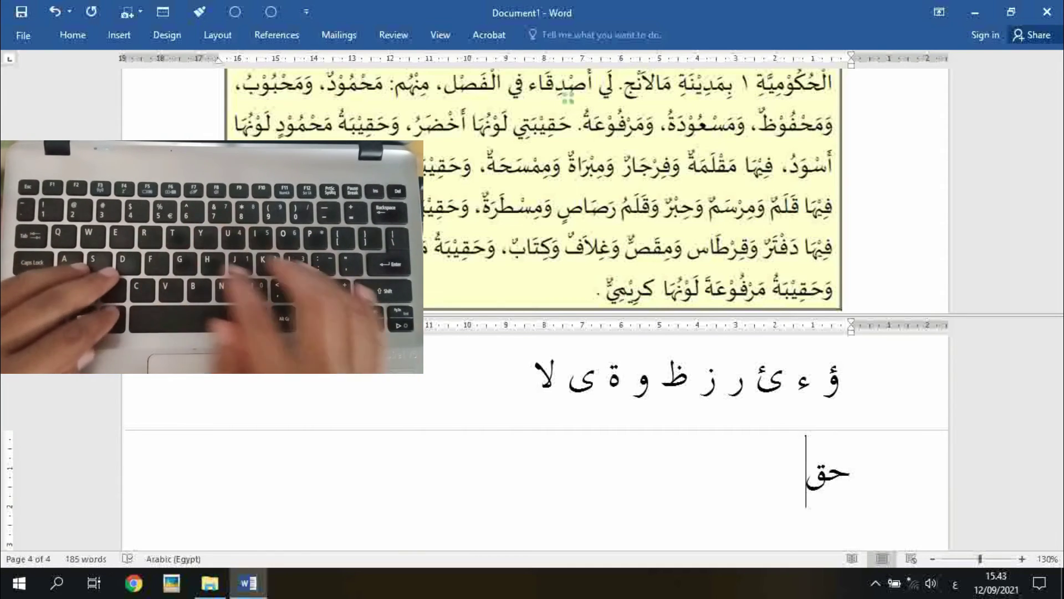
type("ي")
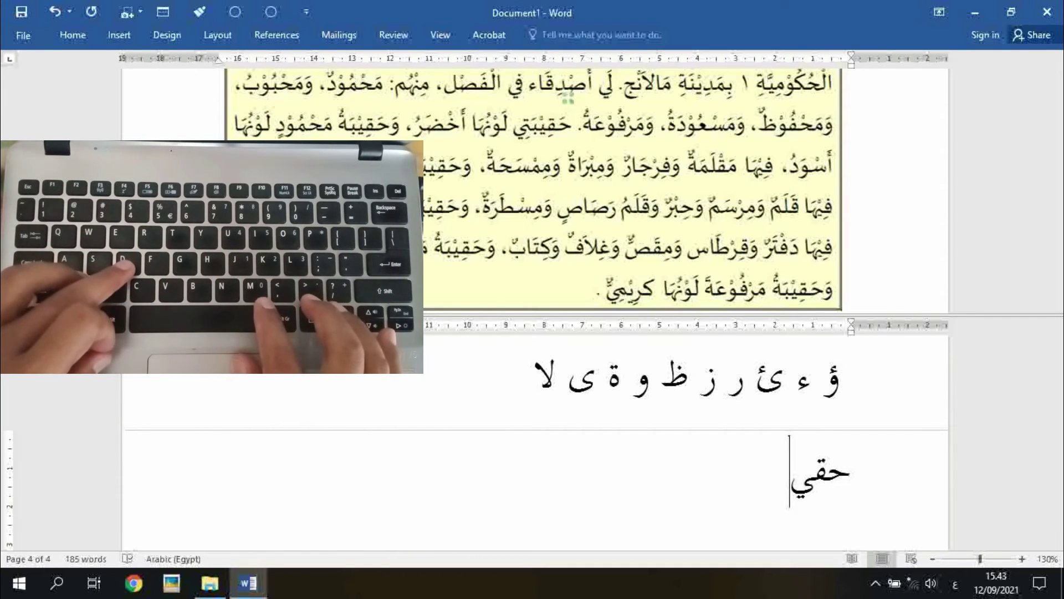
type("ب")
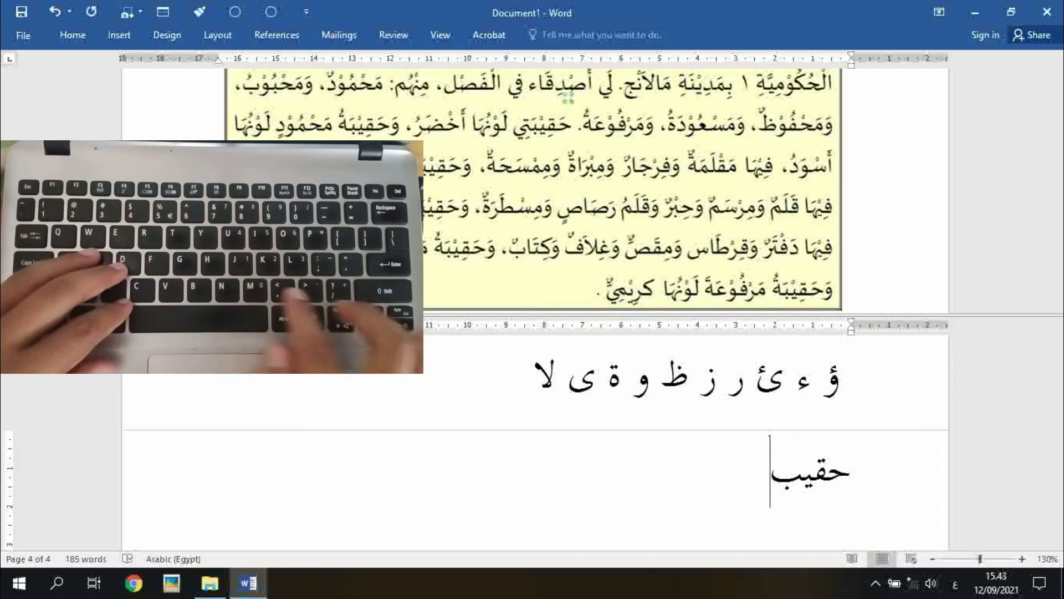
type("ت")
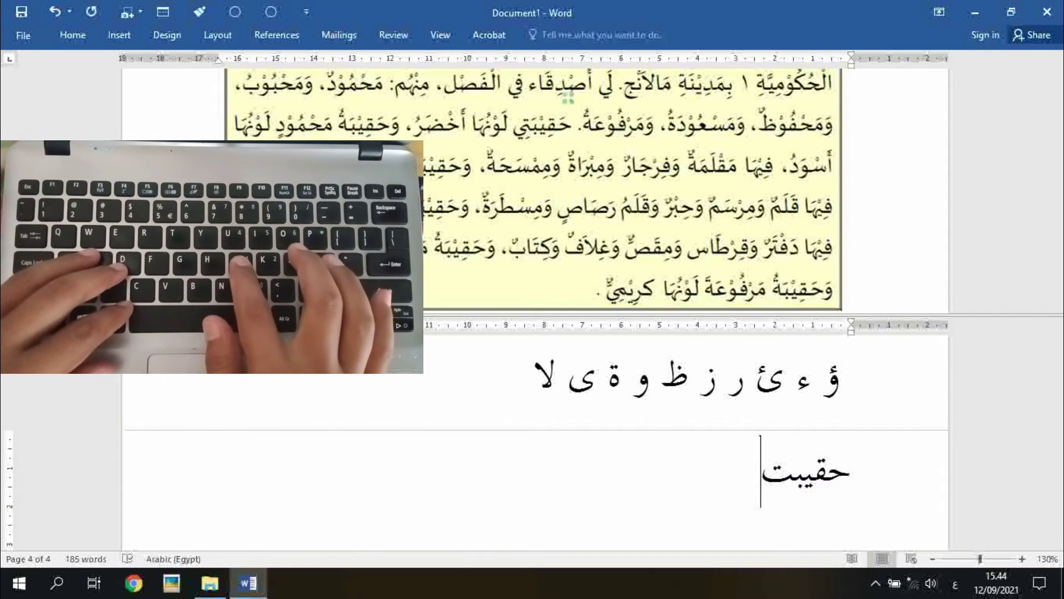
type("ي")
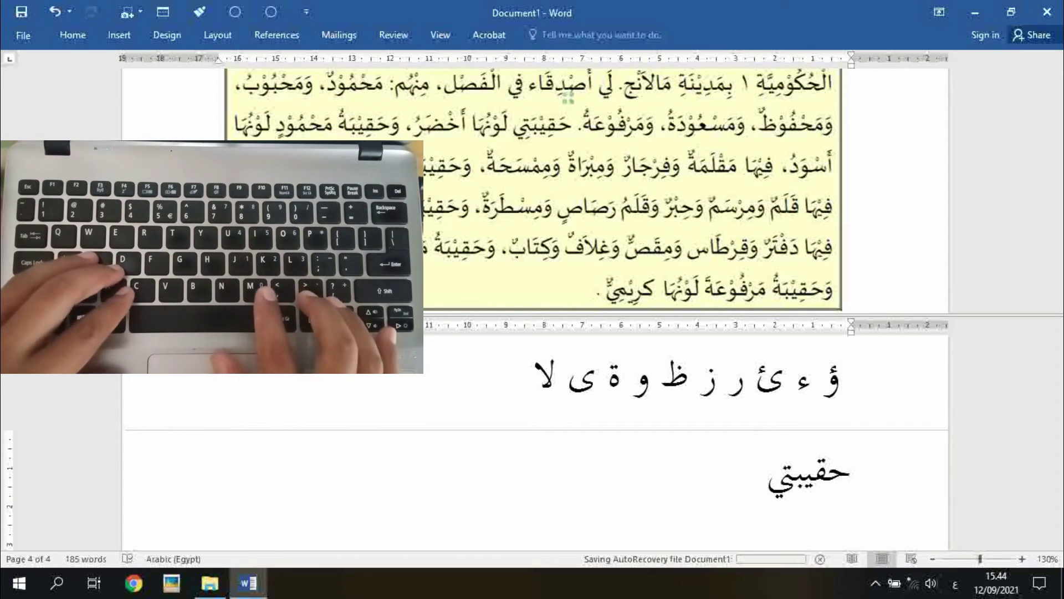
type(" ل")
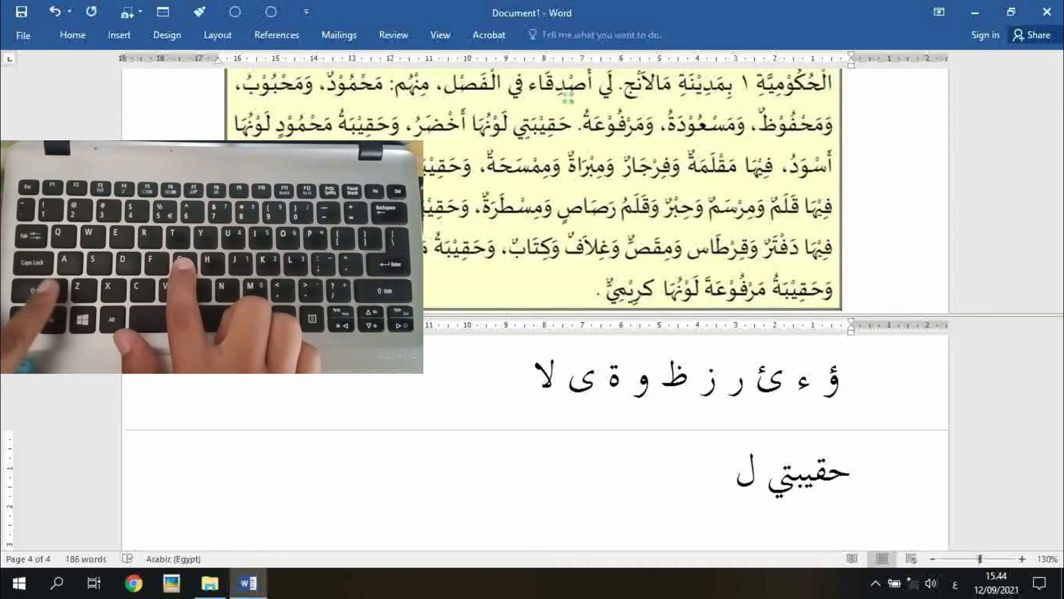
type("و")
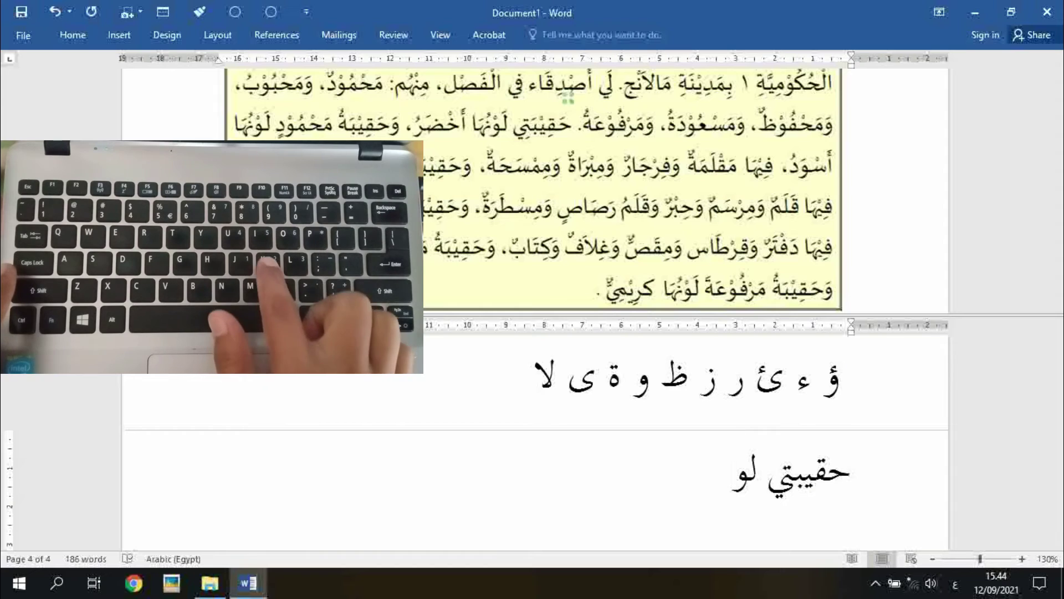
type("ن")
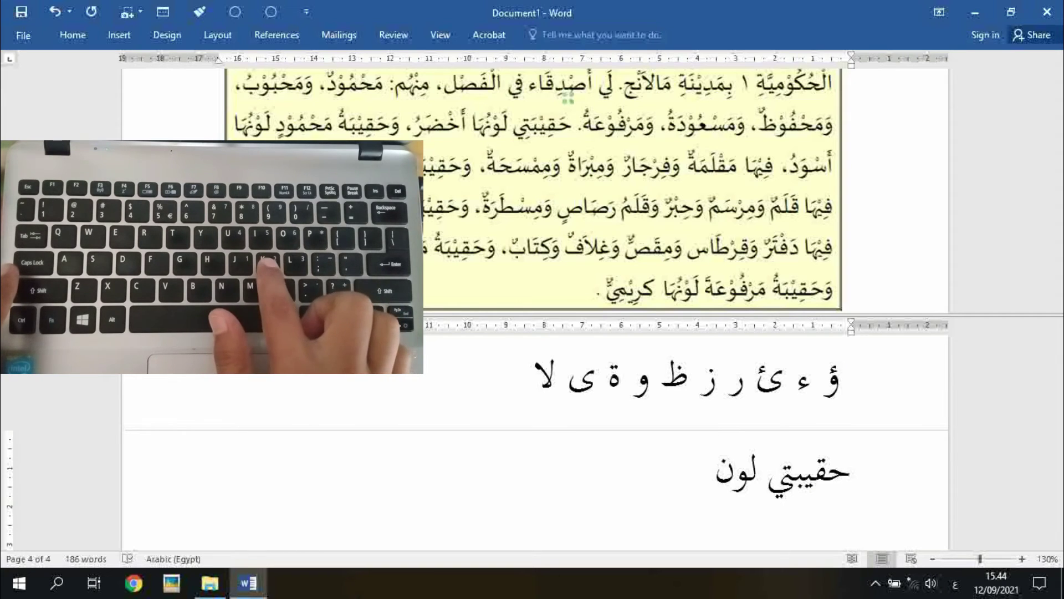
type("ه")
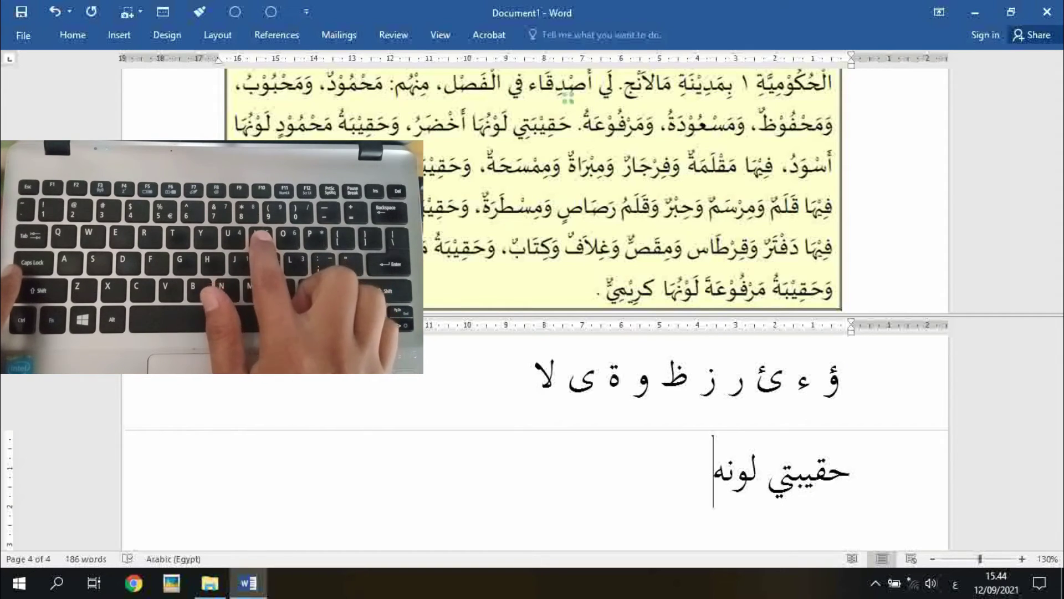
type("ا")
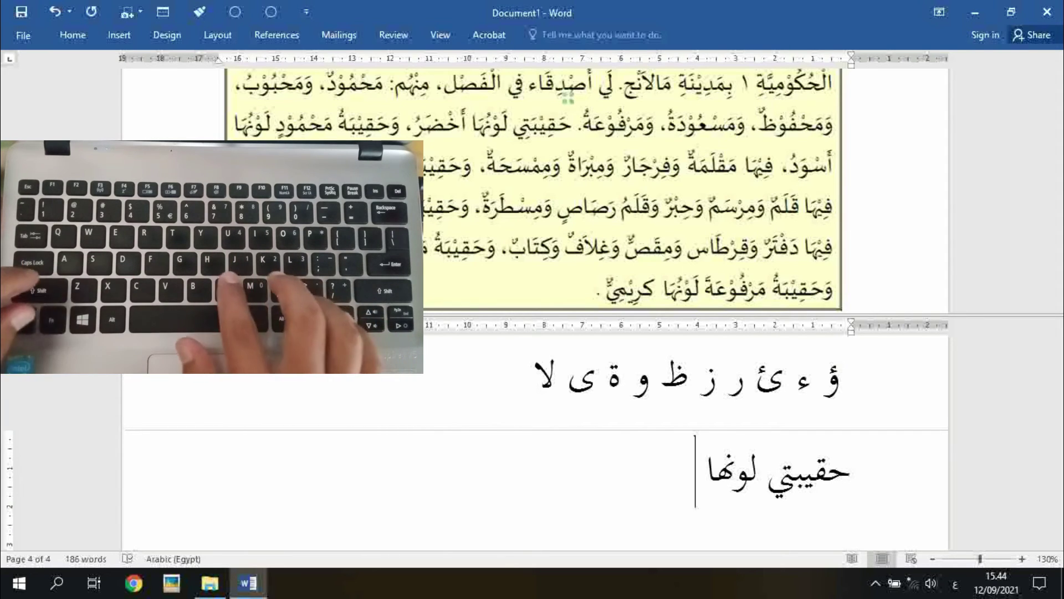
type(" أ")
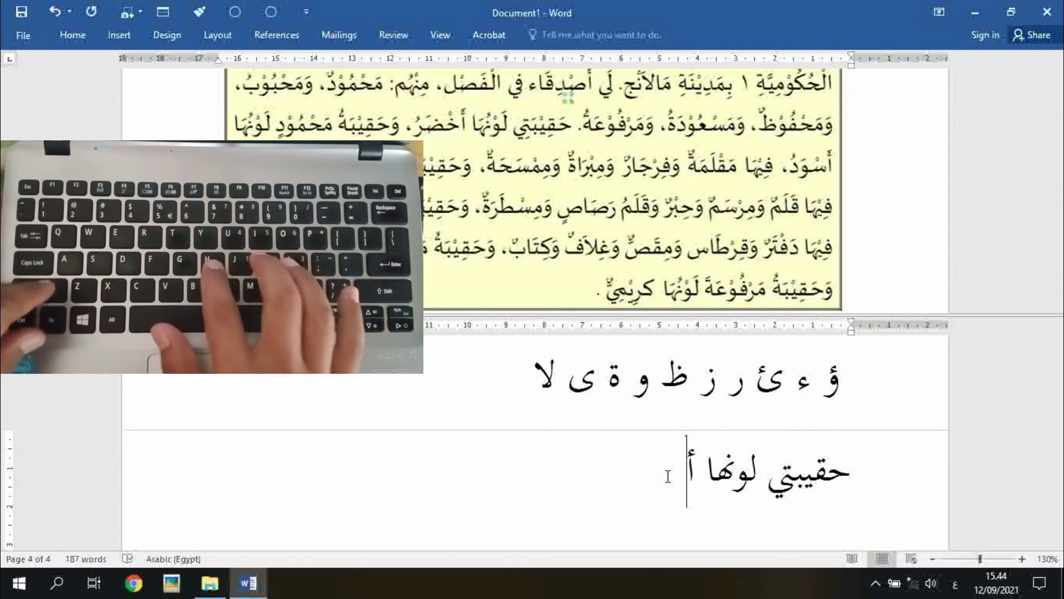
type("ح")
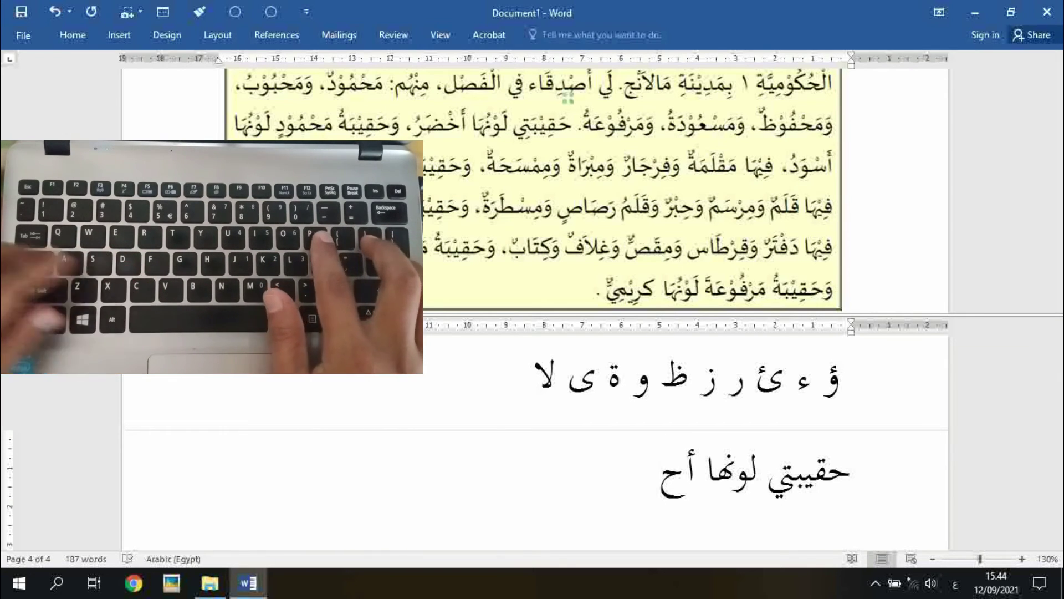
type("ضر")
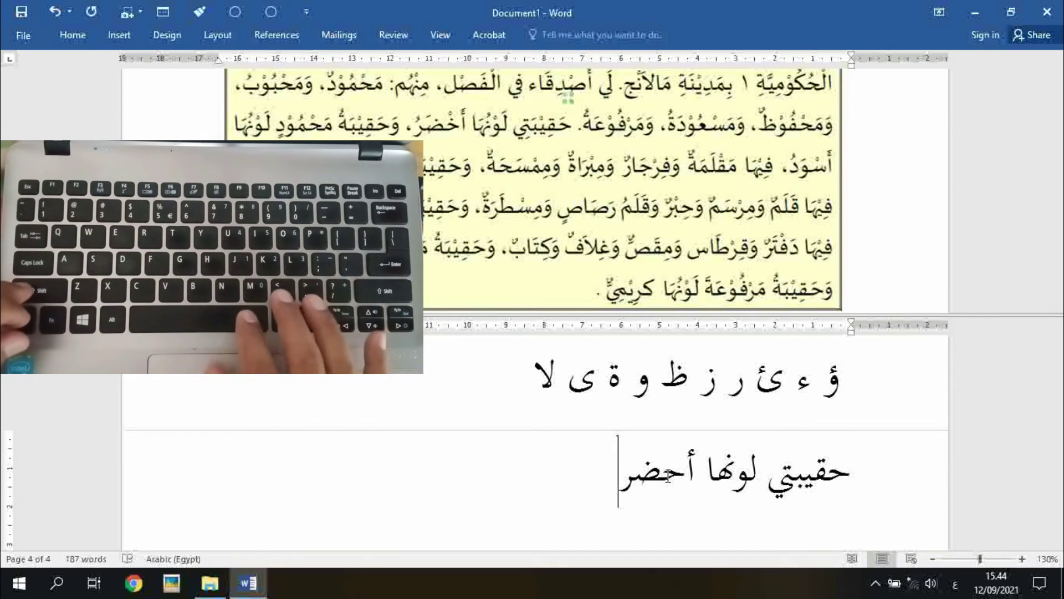
type("،")
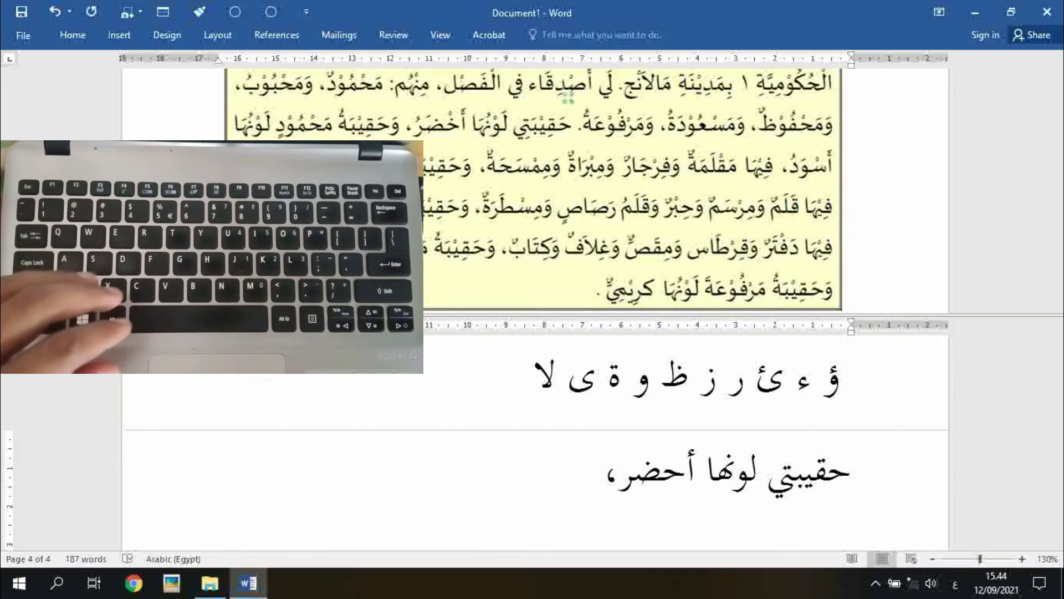
type(" و")
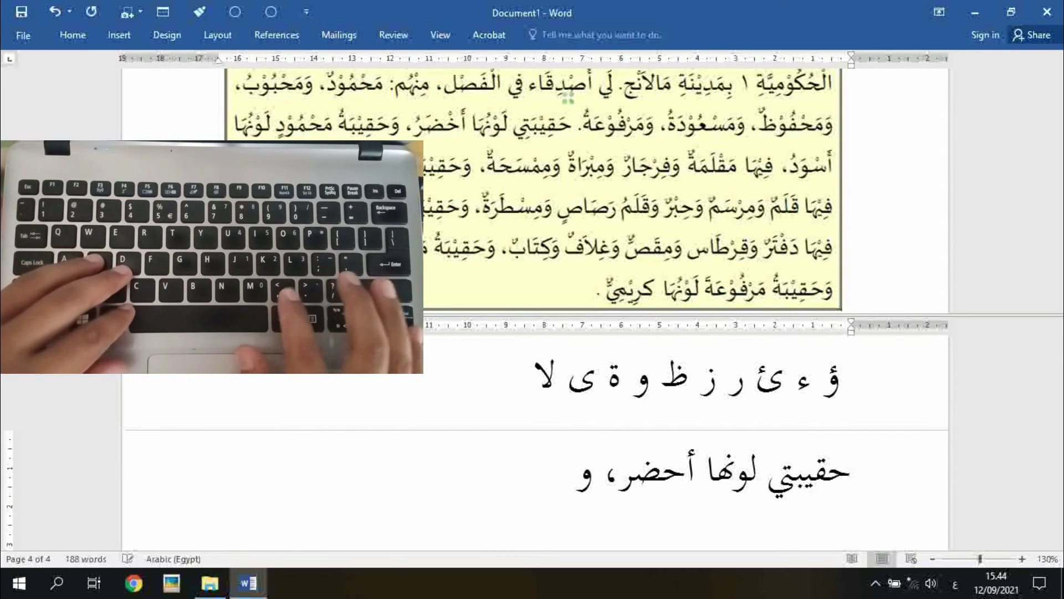
type("ح")
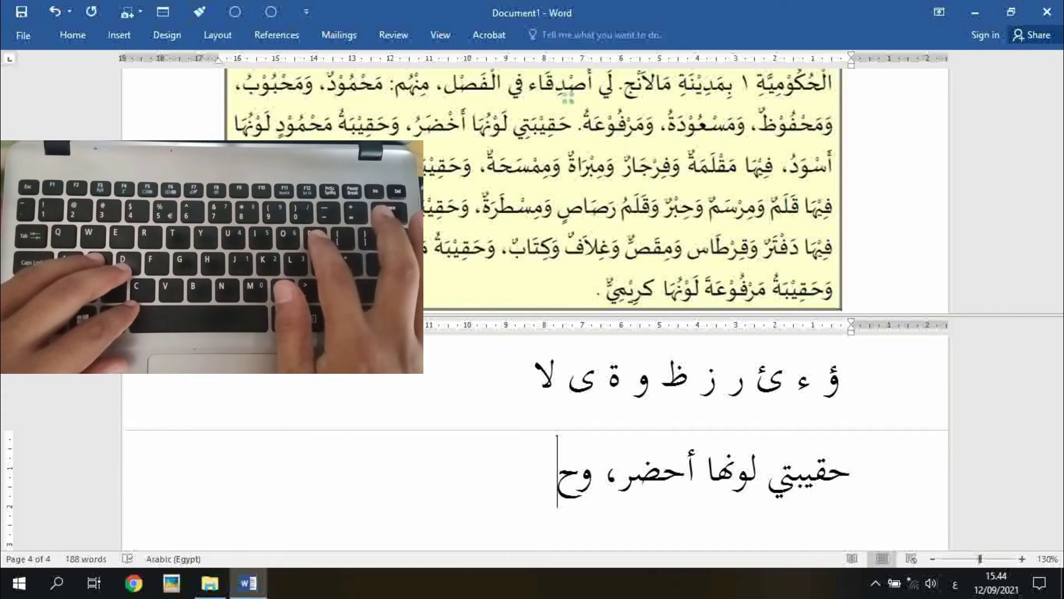
type("ق")
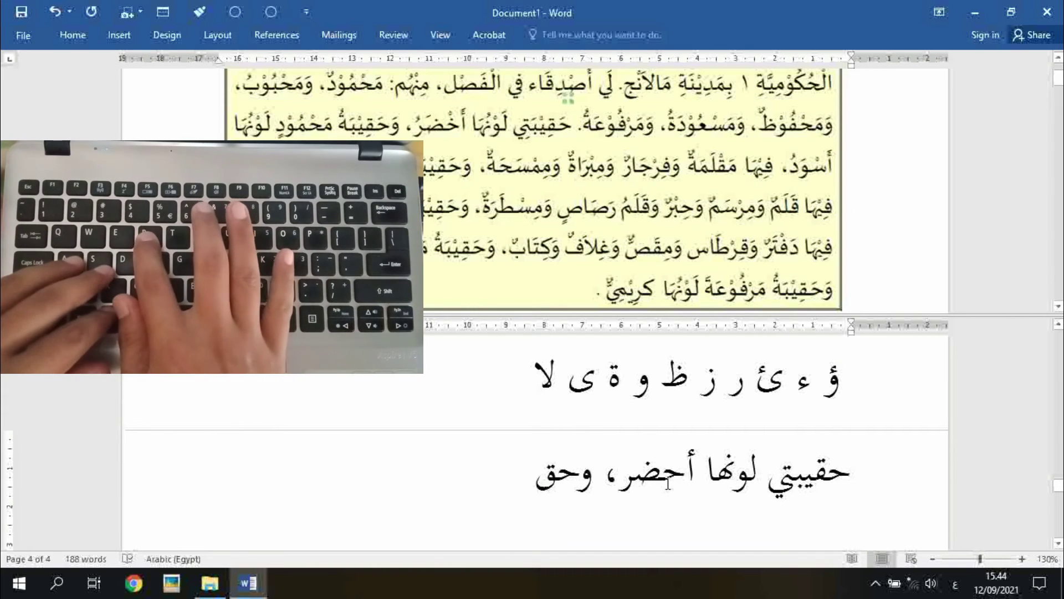
type("ي")
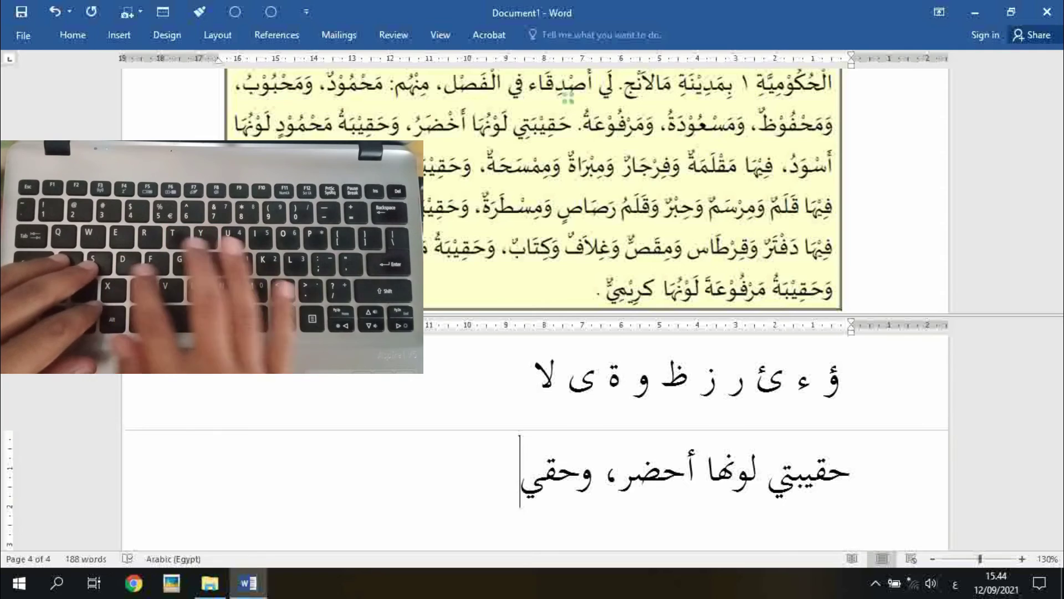
type("ب")
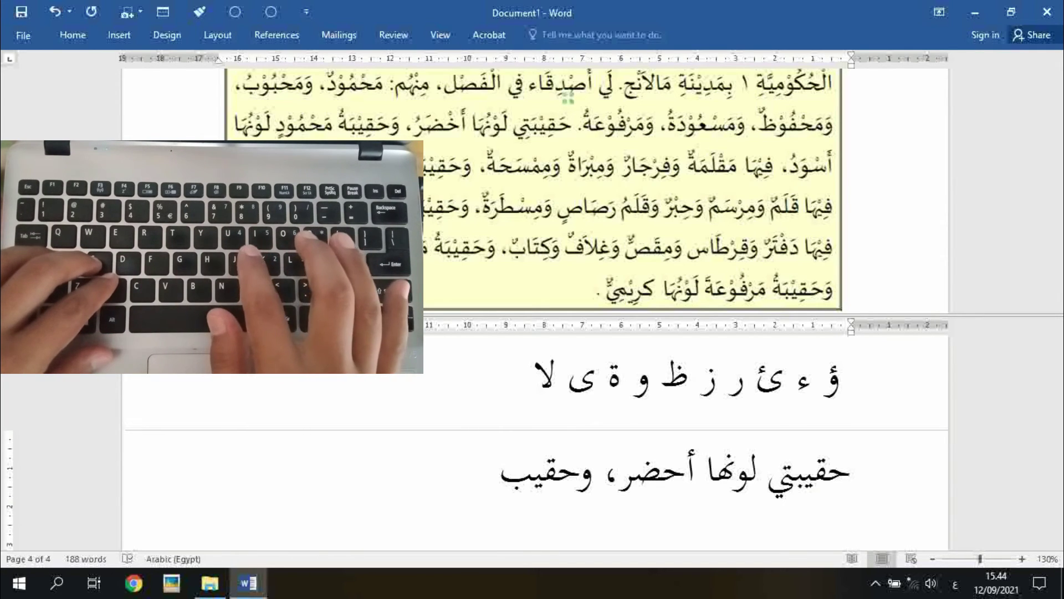
type("ة")
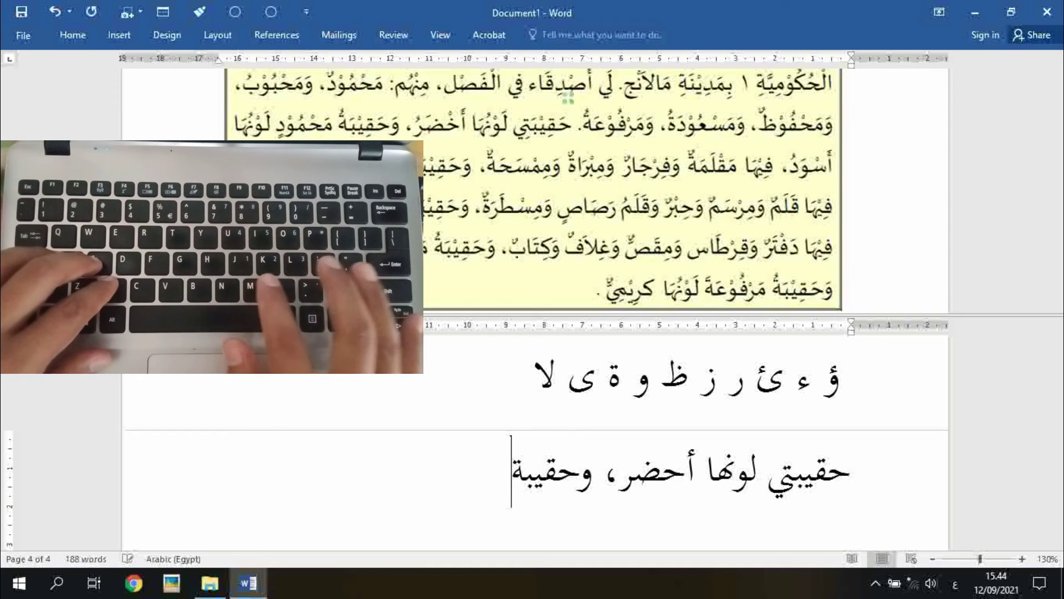
type(" م")
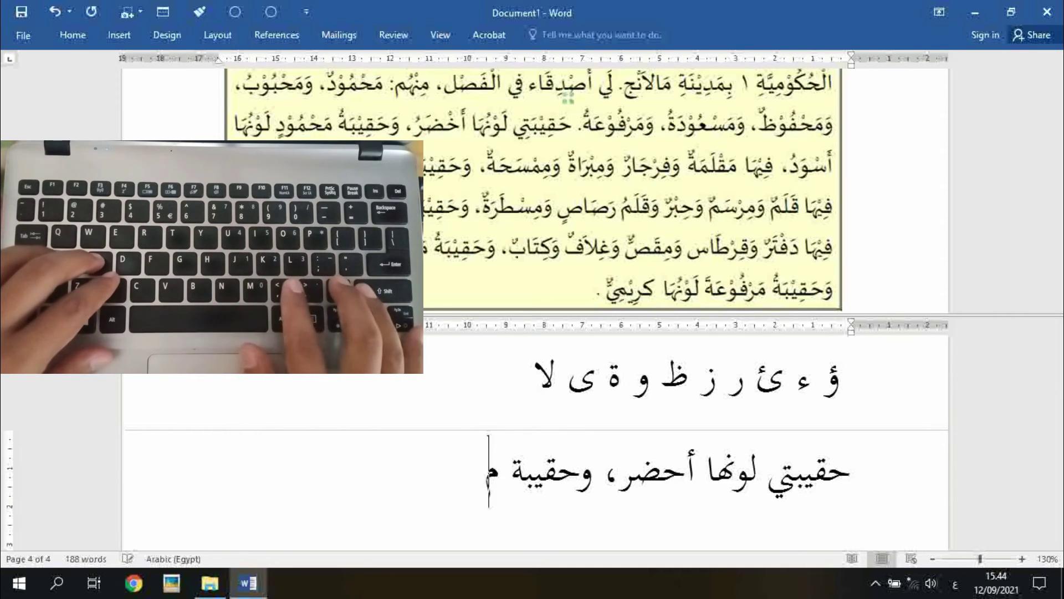
type("ح")
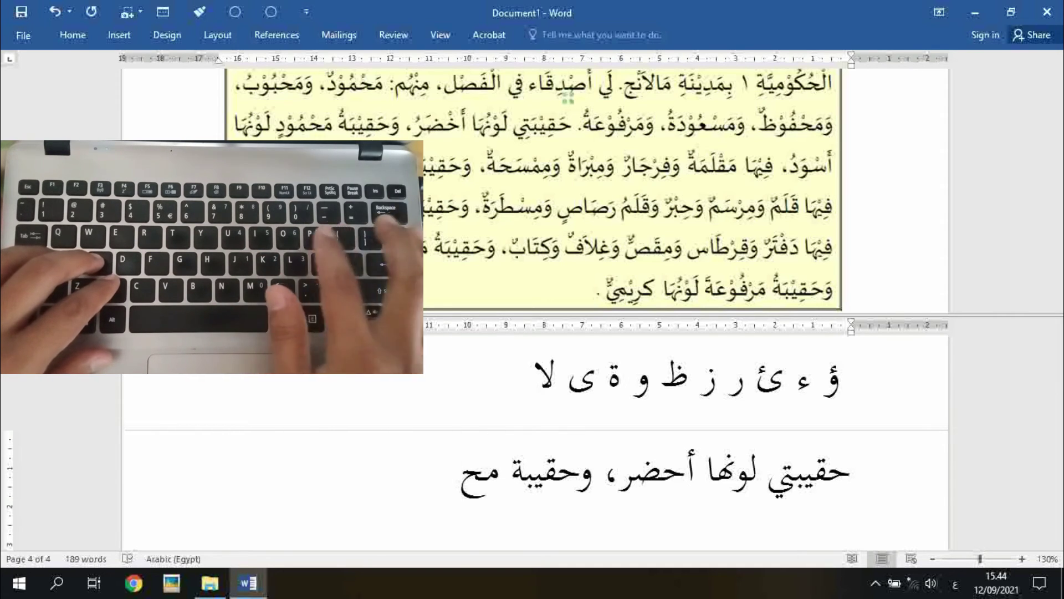
type("مو")
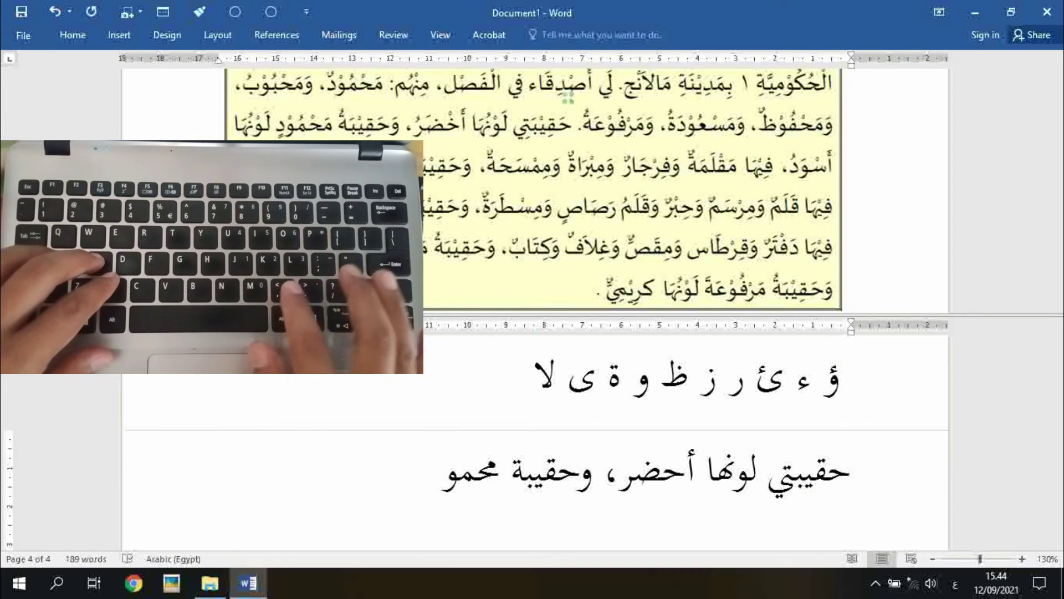
type("د")
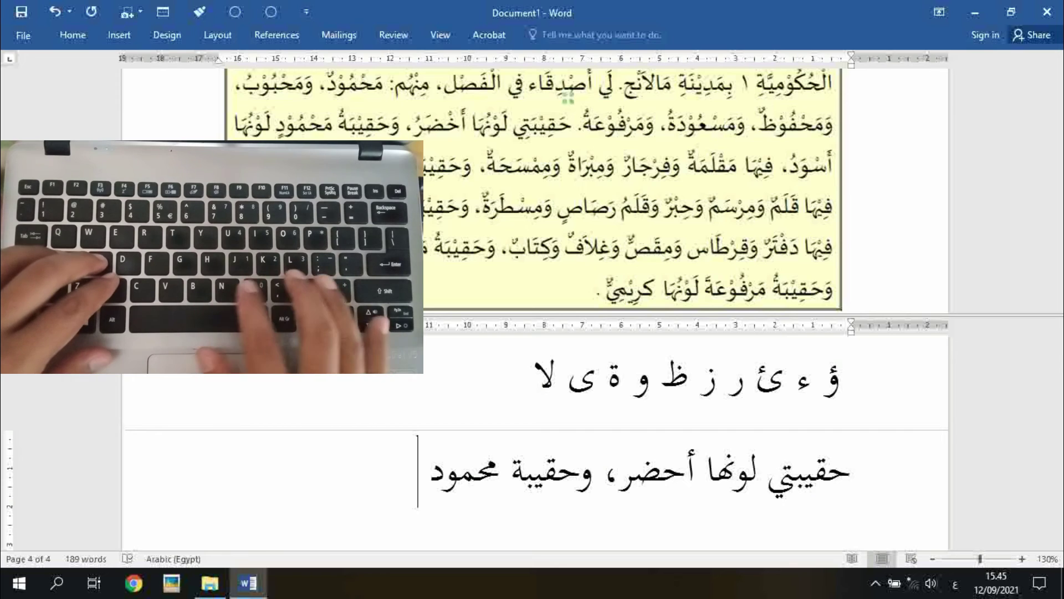
type(" ل")
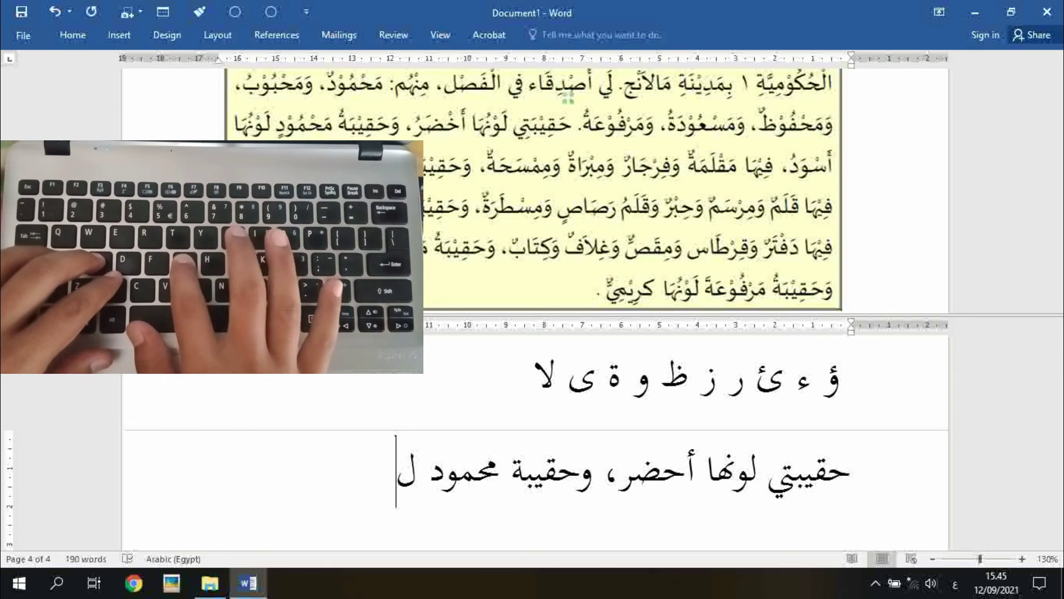
type("ون")
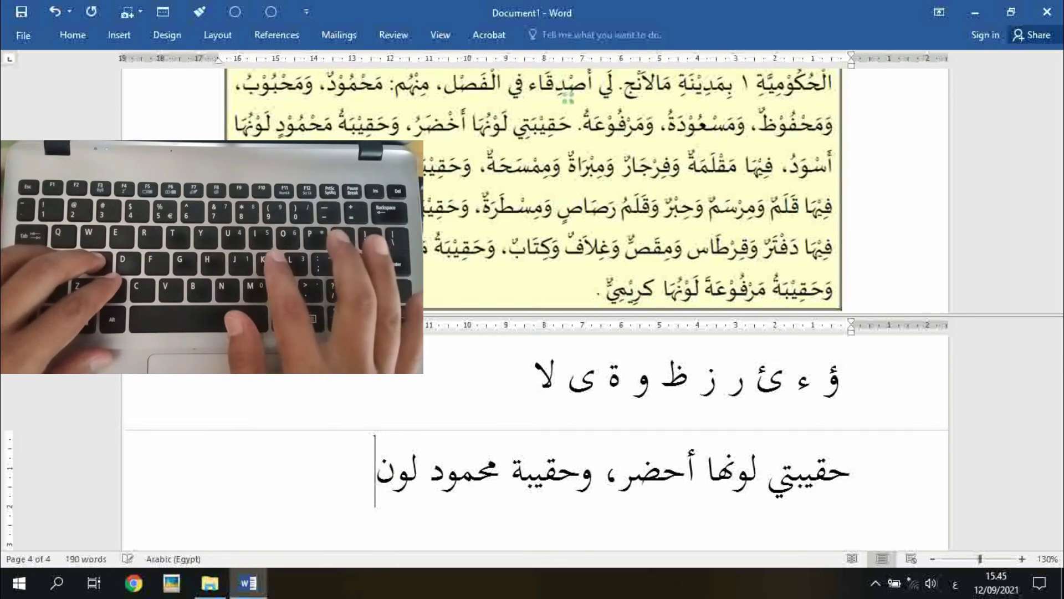
type("ها")
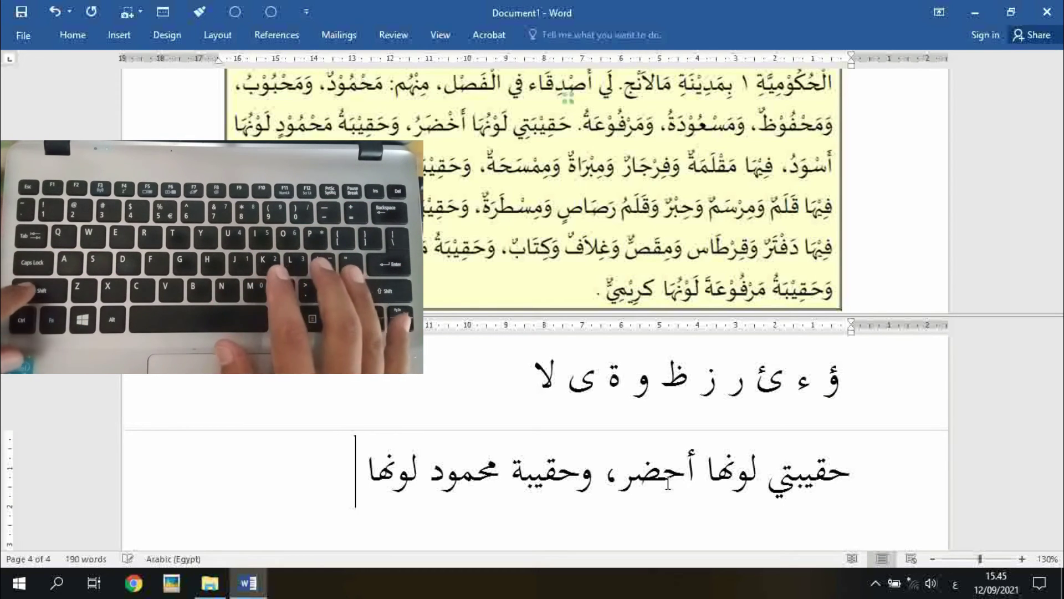
type(" أ")
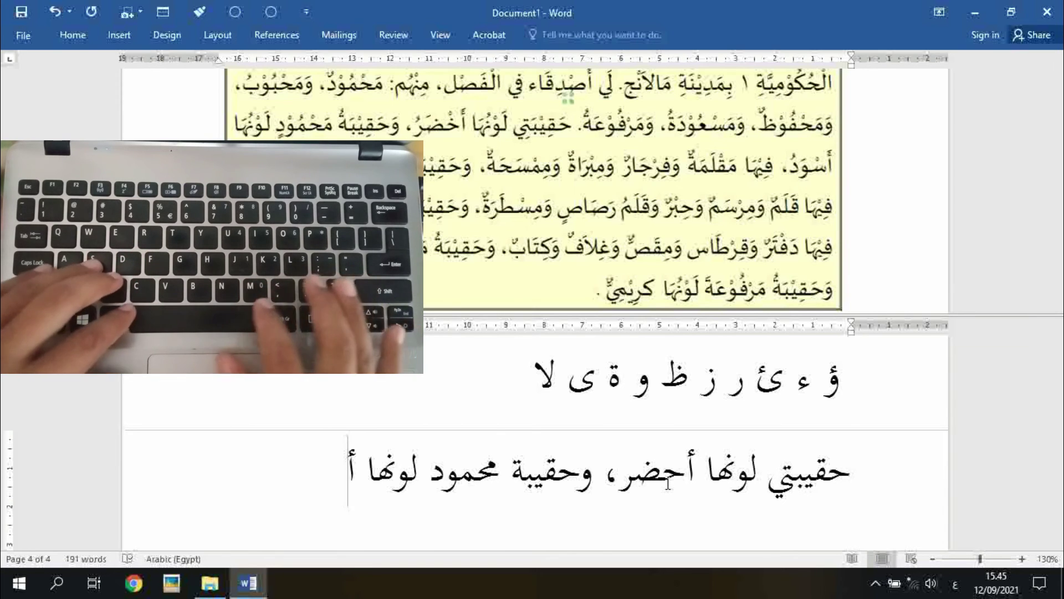
type("س")
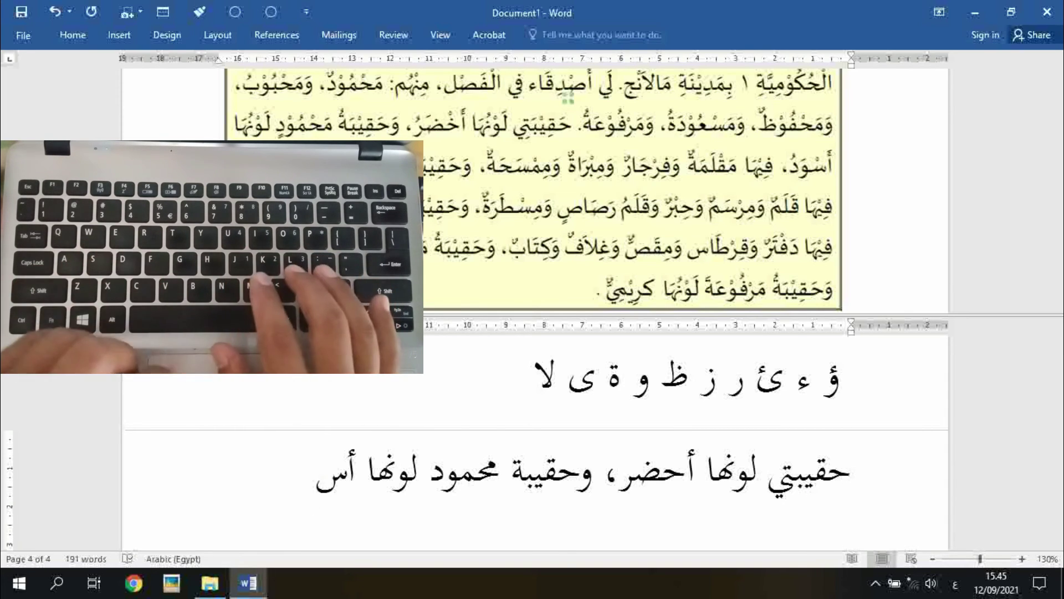
type("ود")
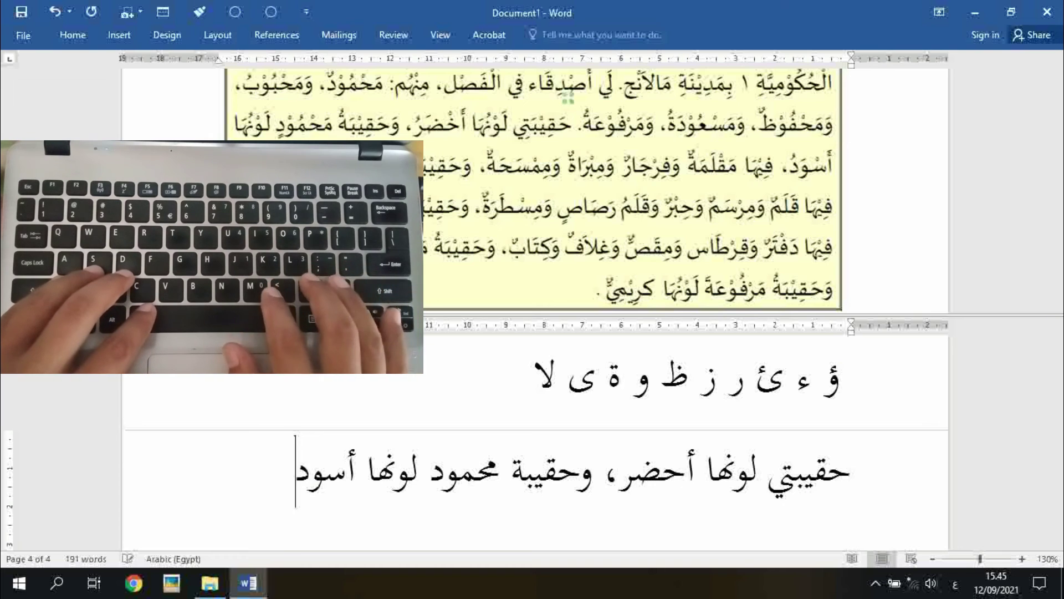
type("،")
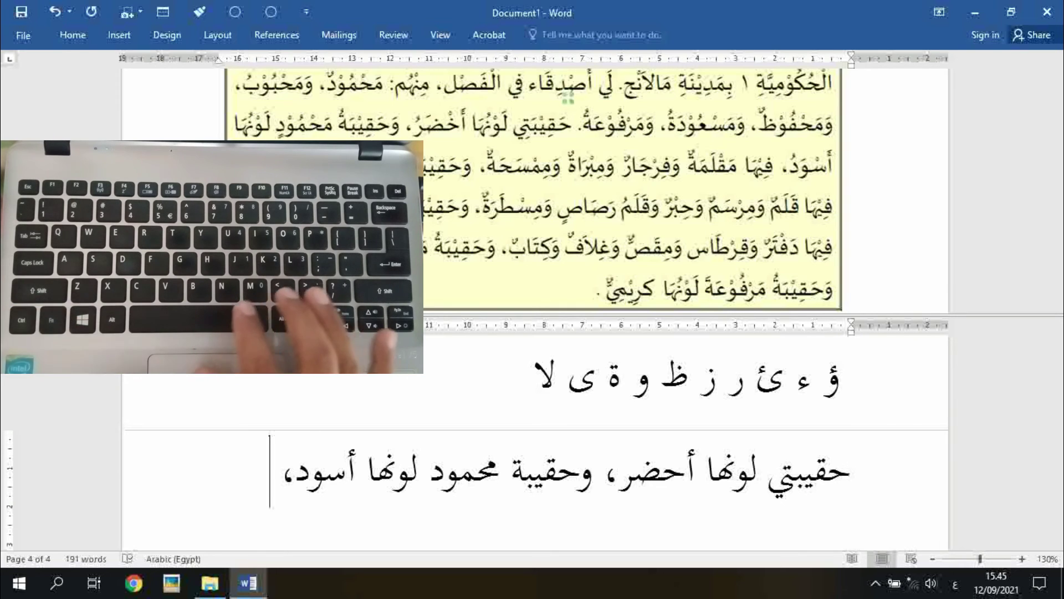
type(" فيه")
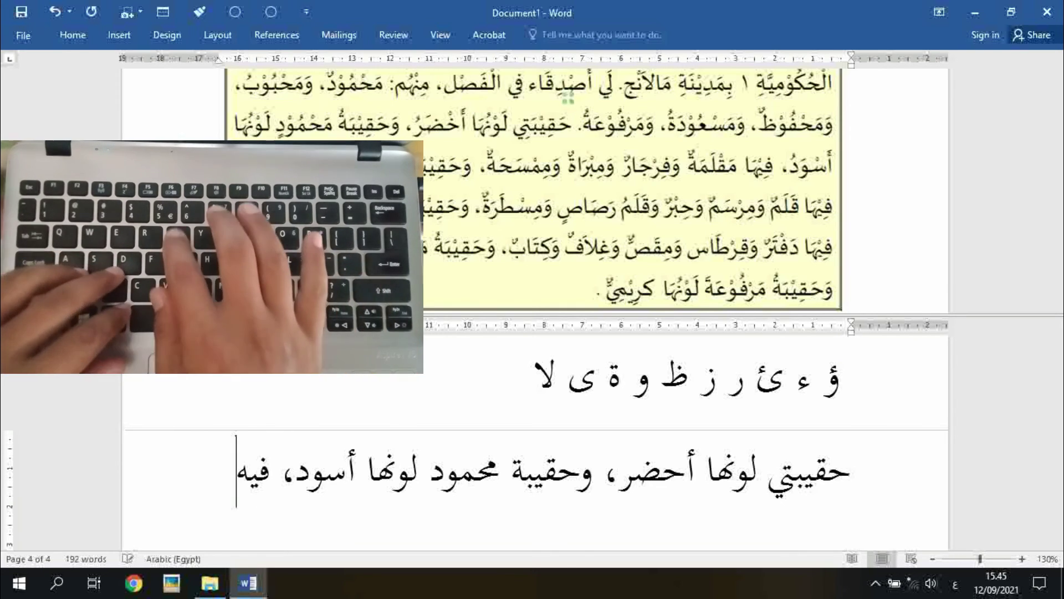
type("غ")
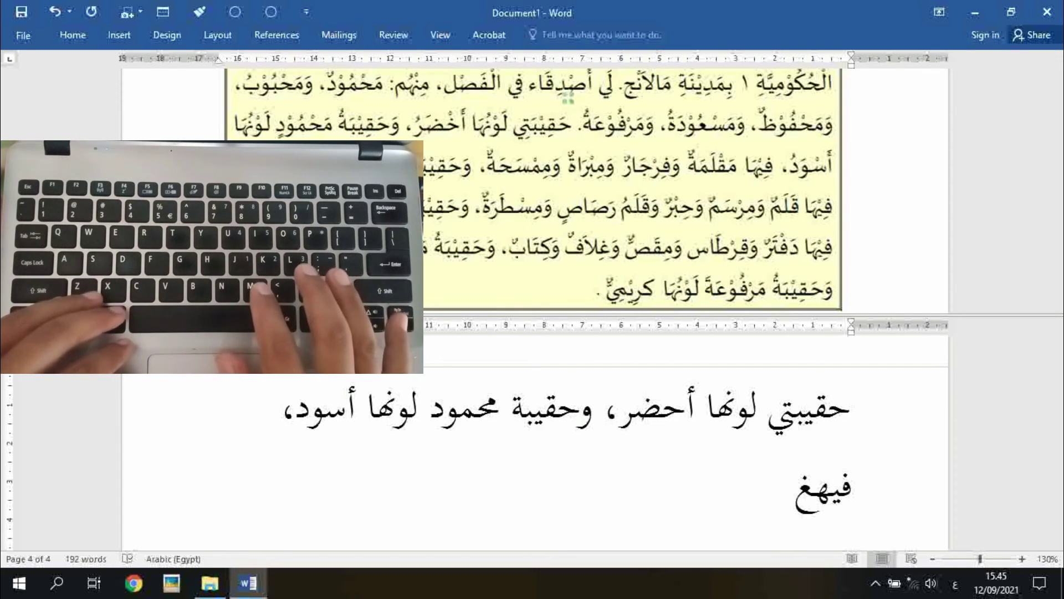
Correct the stray letters and continue with 'فيها مقلمة وفرجار وممسحة، وحقيبة محبوب لونها أزرق،'
key("BackSpace")
type("ا")
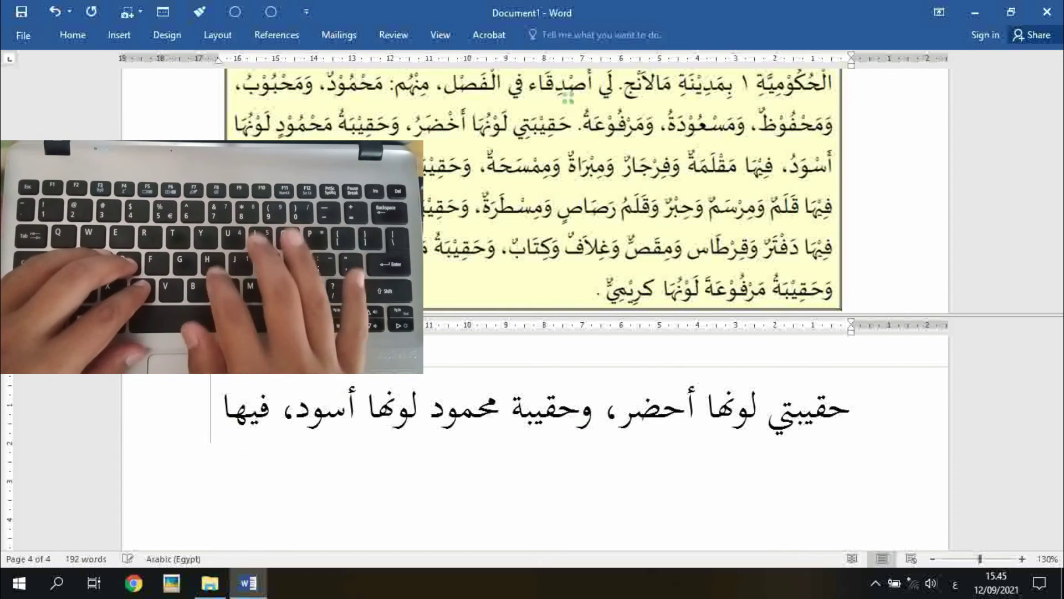
type(" مقلمة")
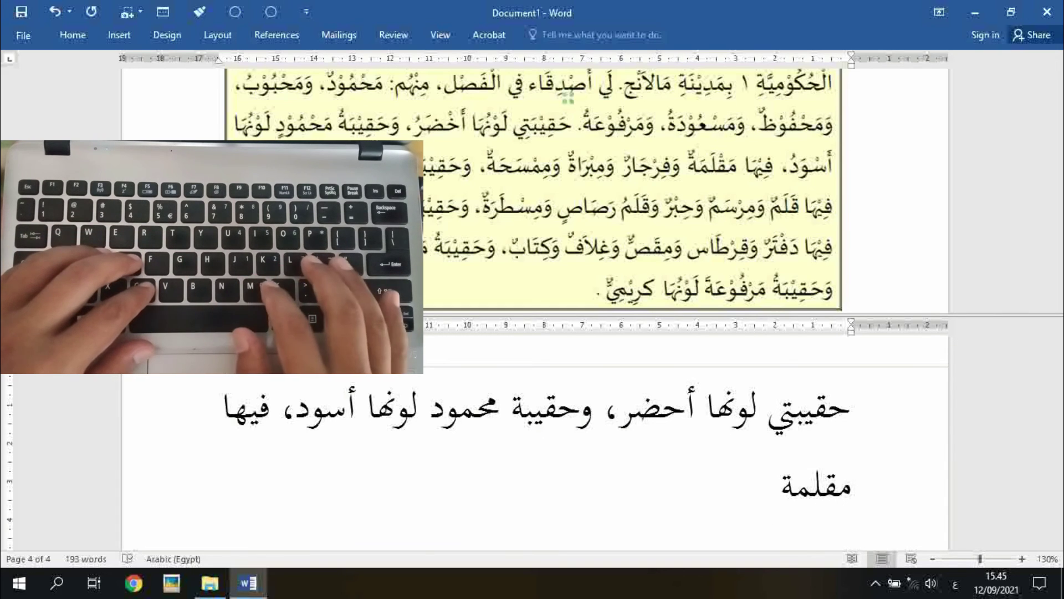
type(" وفرجار")
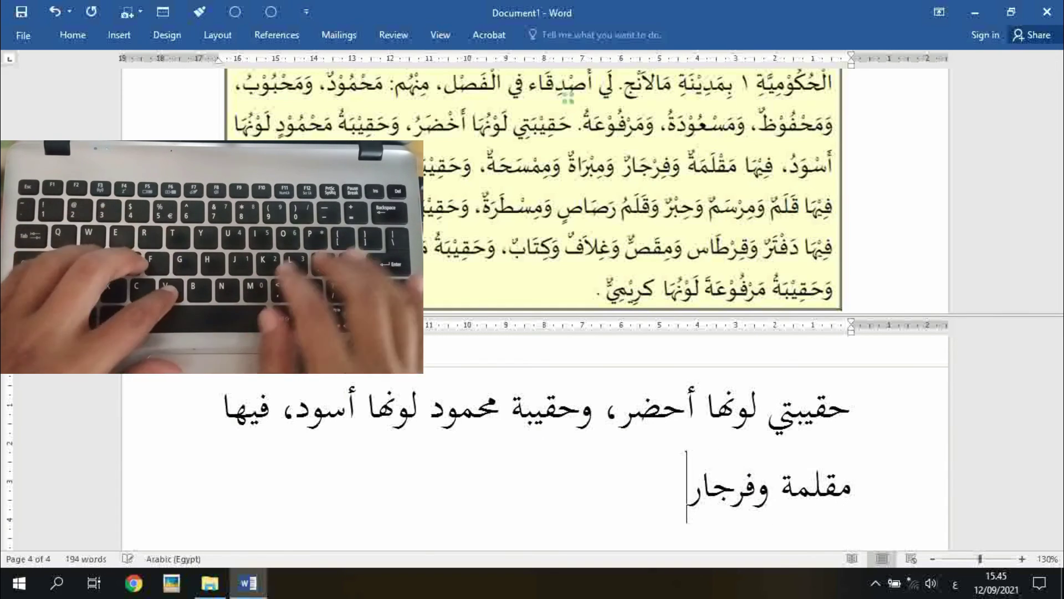
type(" وممس")
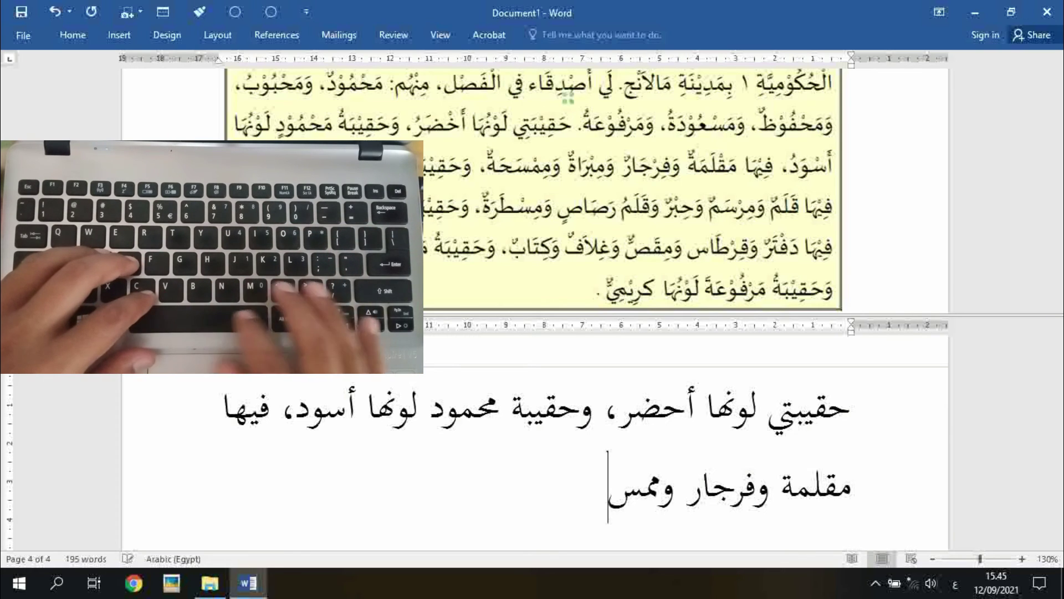
type("حة")
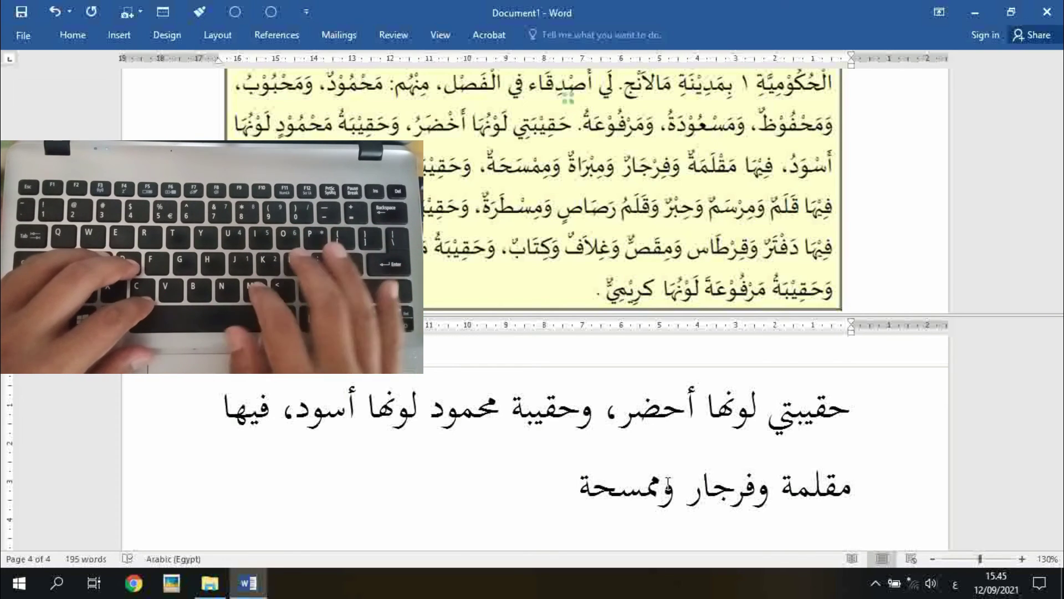
type("،")
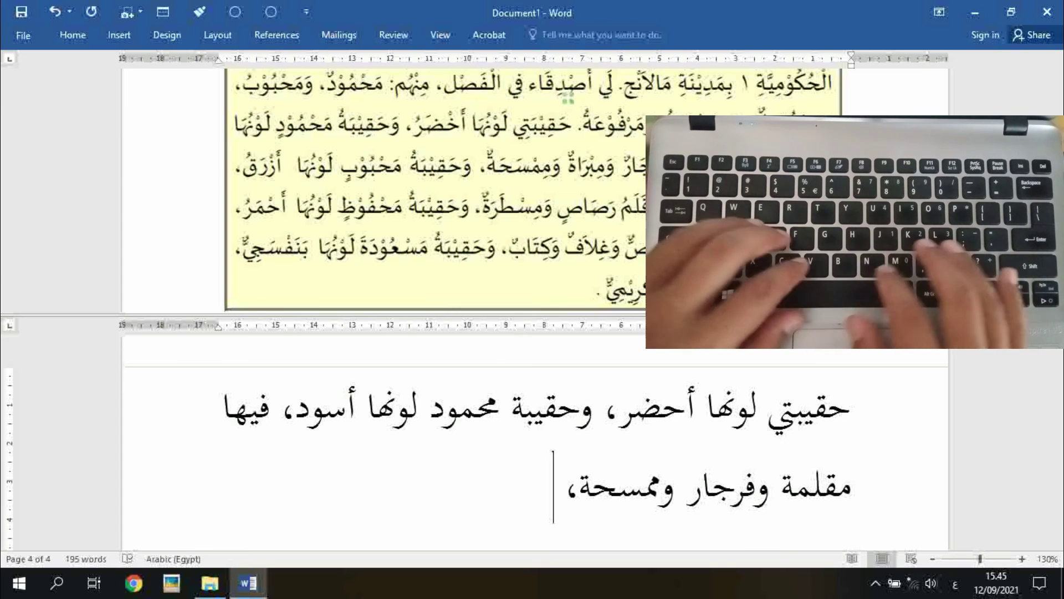
type(" وحق")
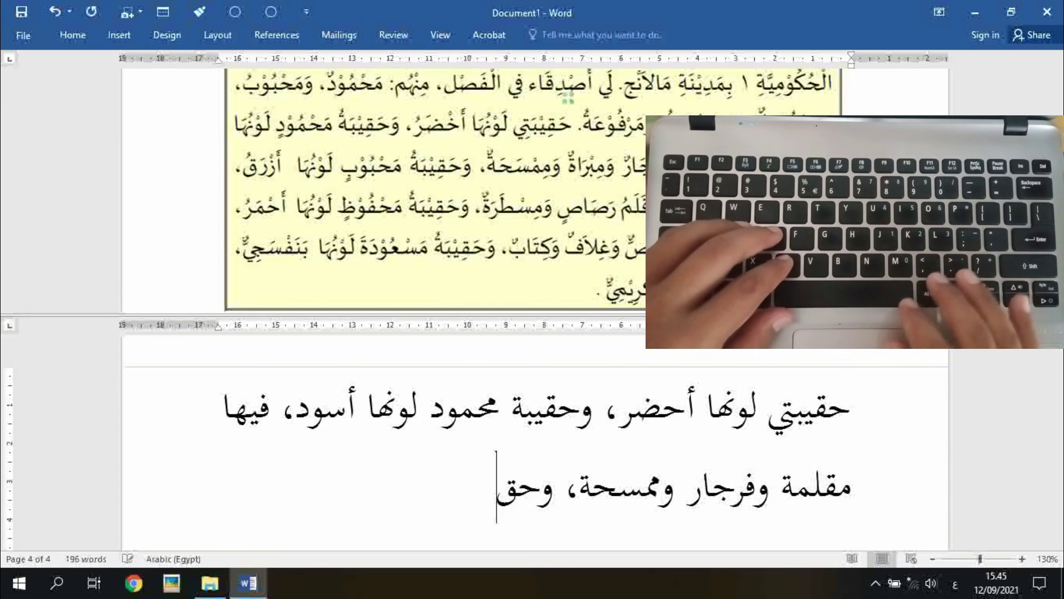
type("يبة م")
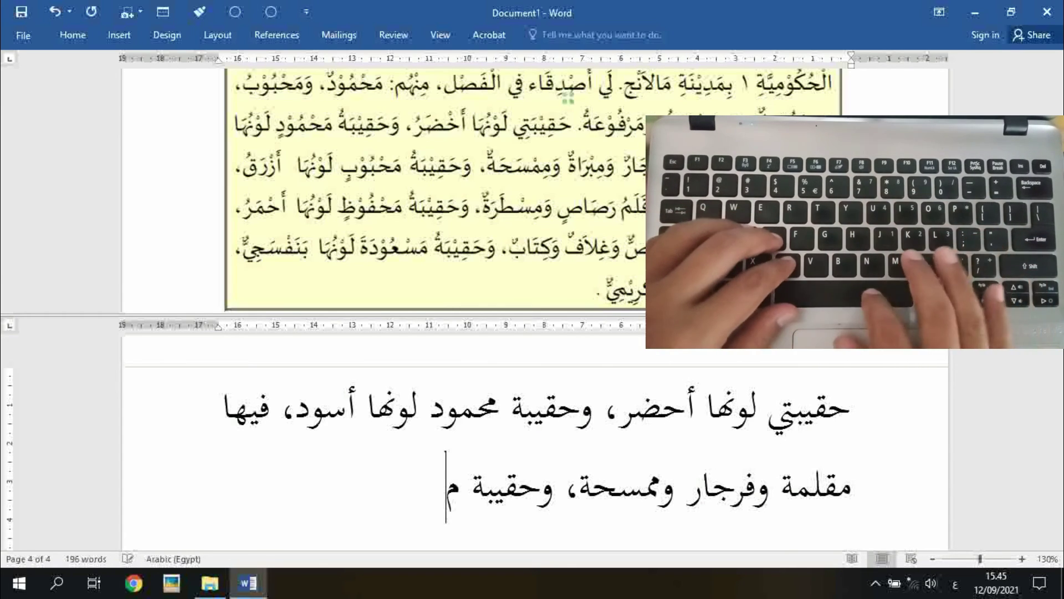
type("حم")
key("BackSpace")
type("ب")
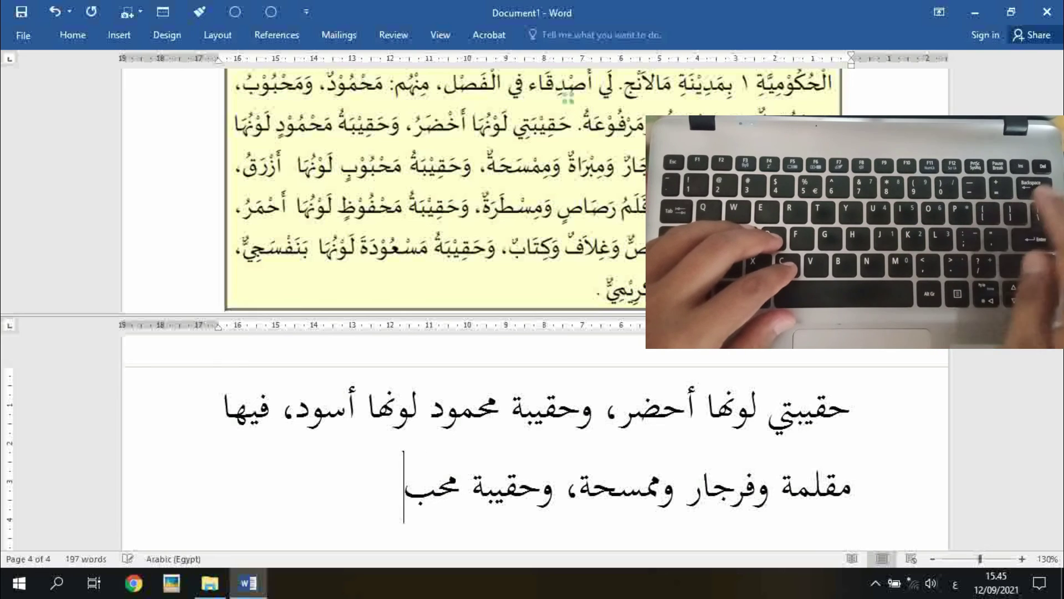
type("وب")
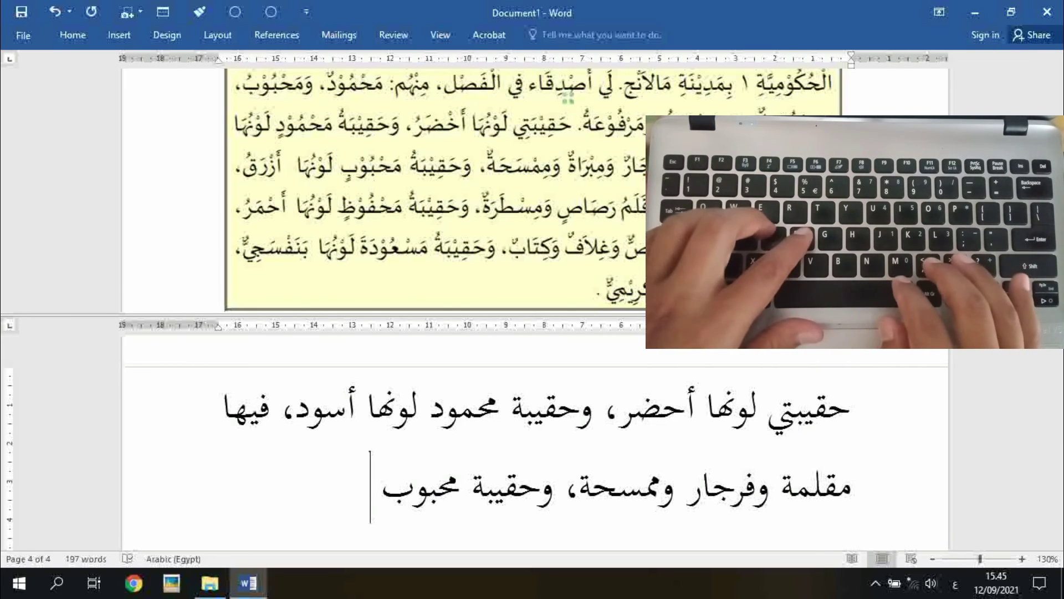
type(" لونها")
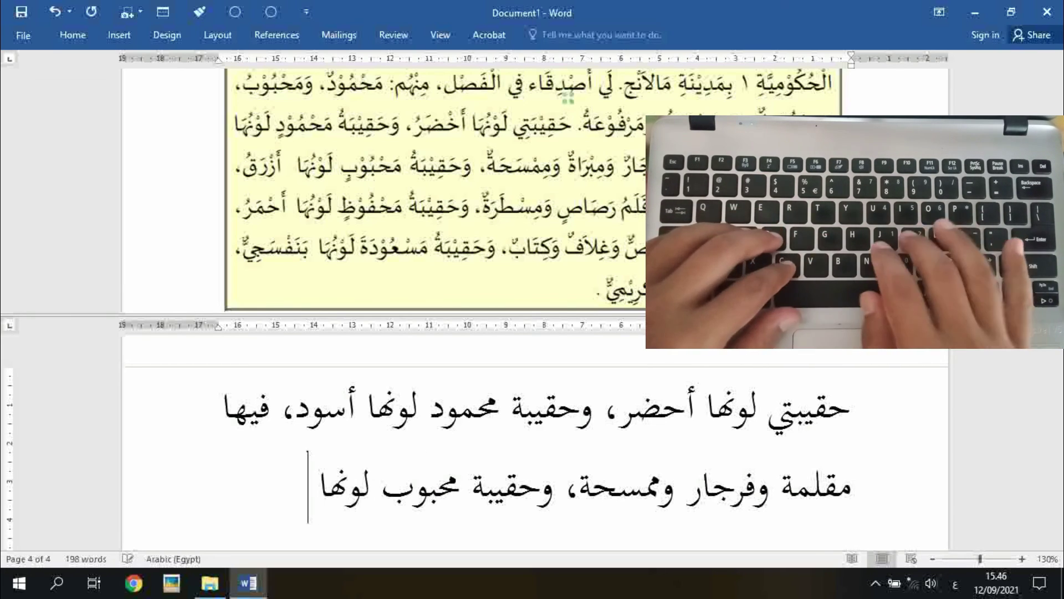
type(" أز")
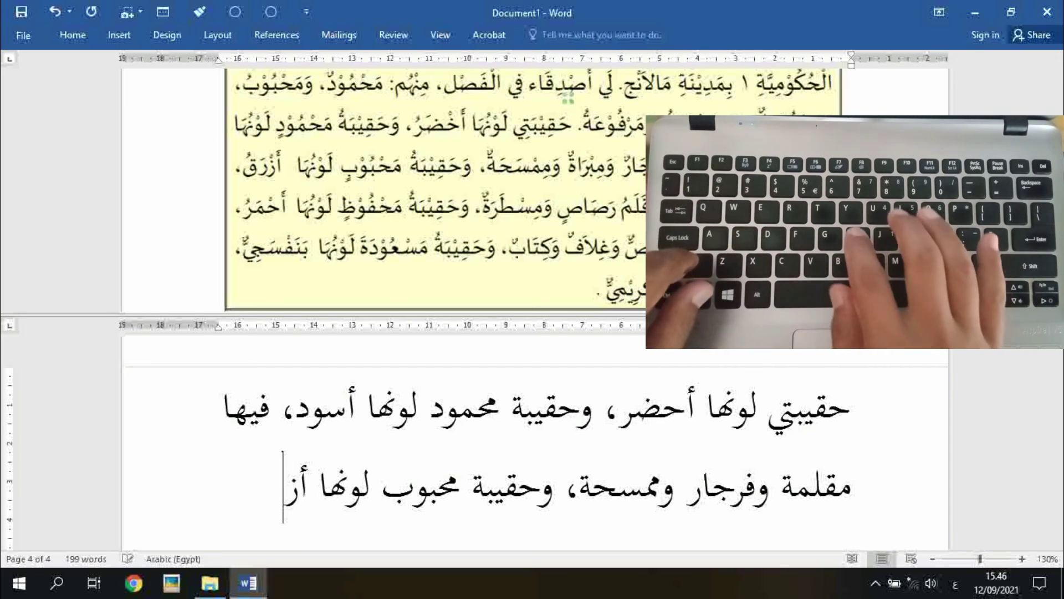
type("رق،")
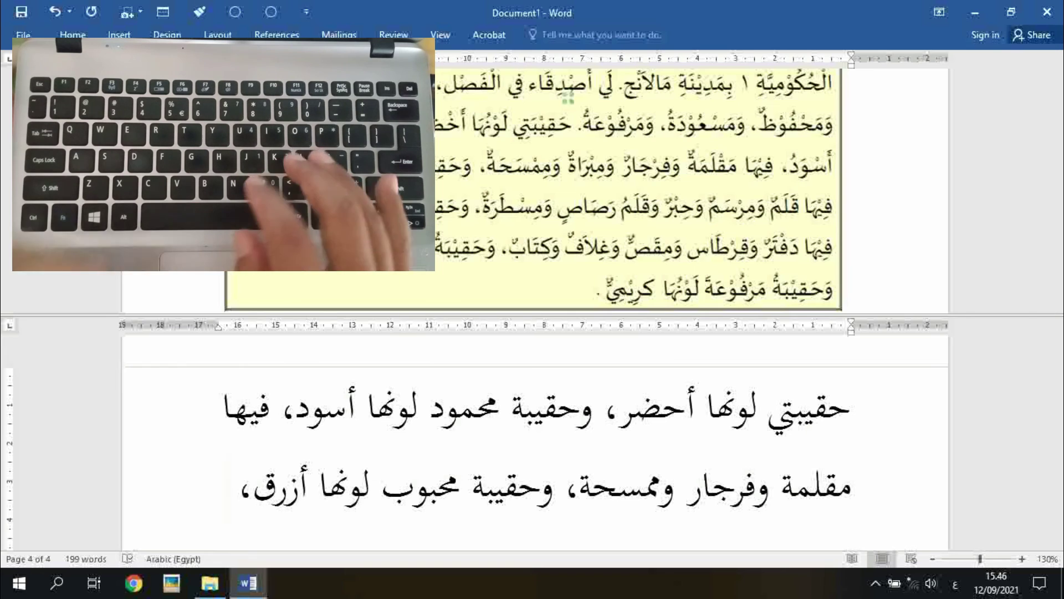
On a new line, type 'فيها قلم ومرسم وحبر وقلم رصاص ومسطرة.', correcting the misspelled رصاص
key("Return")
type("فيه")
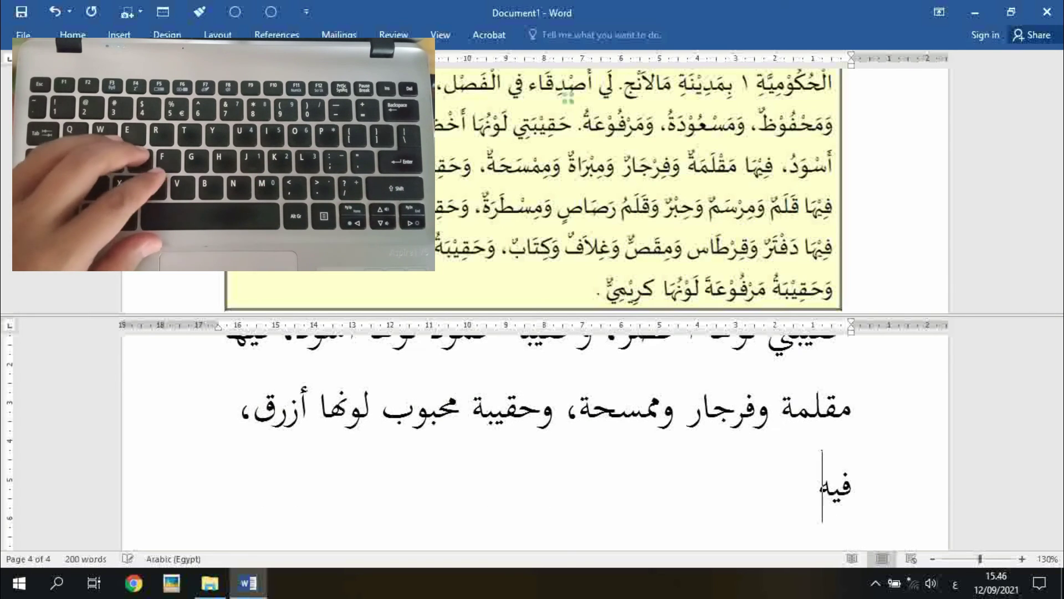
type("ا ق")
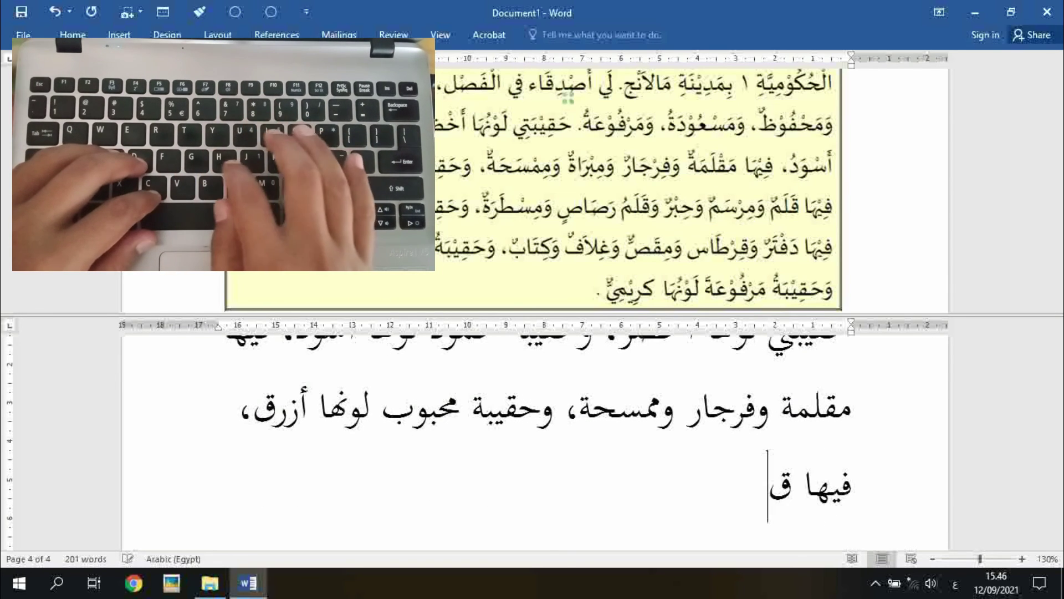
type("لم وم")
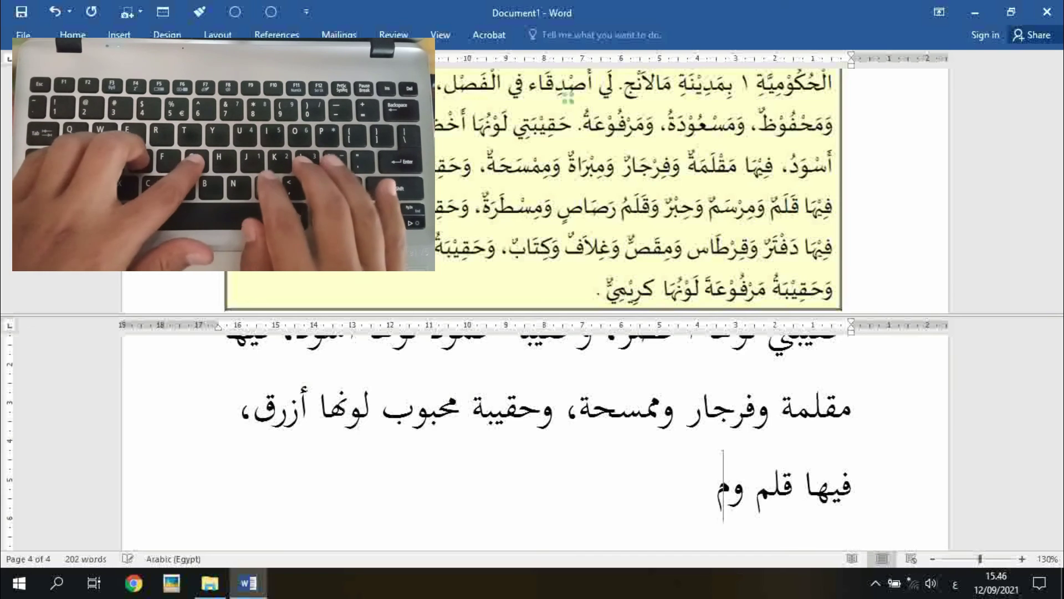
type("رسم")
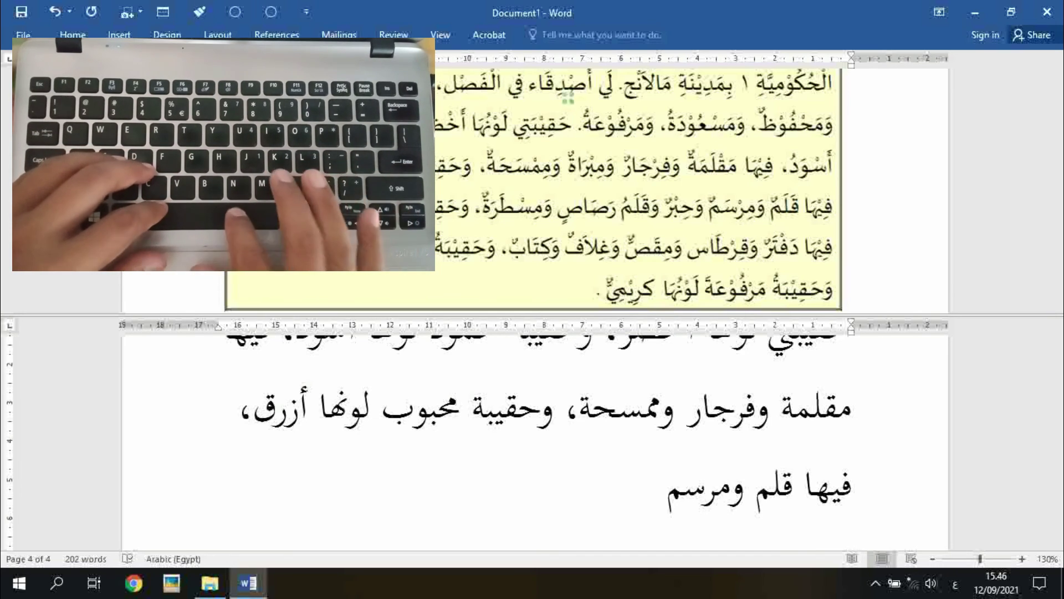
type(" وحبر")
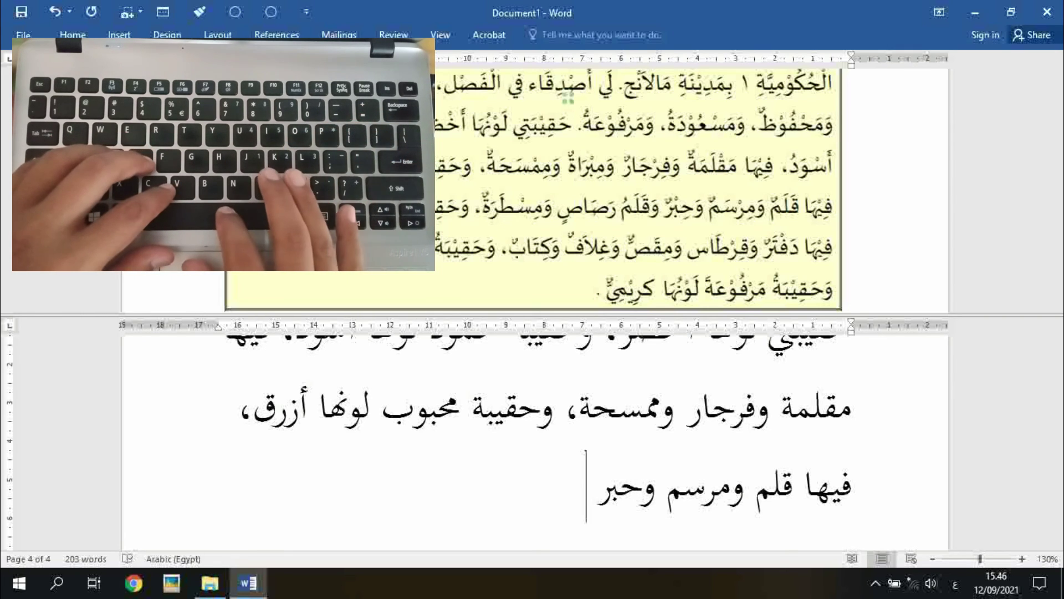
type(" و")
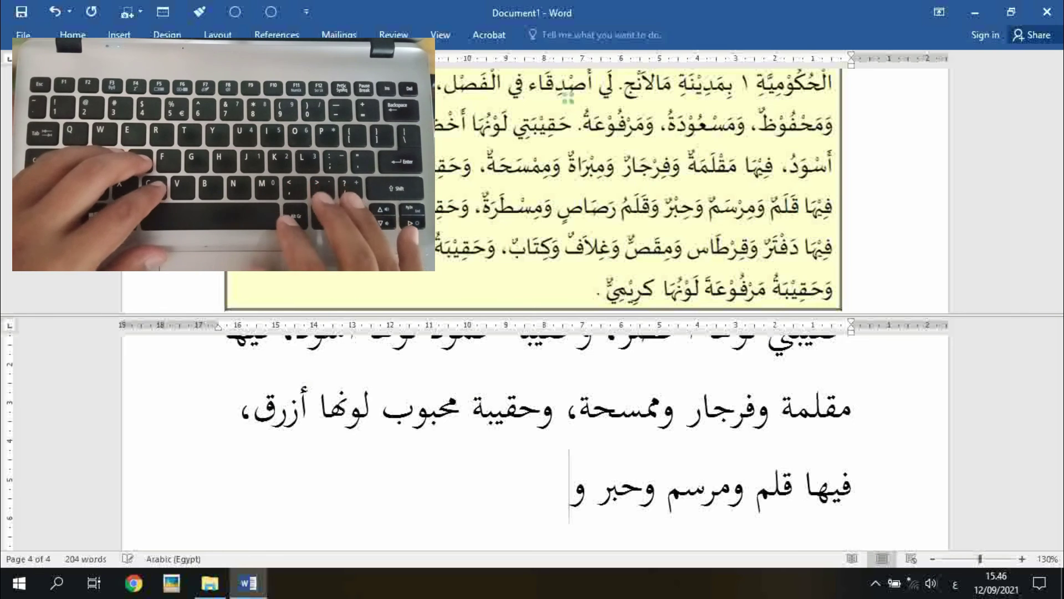
type("ق")
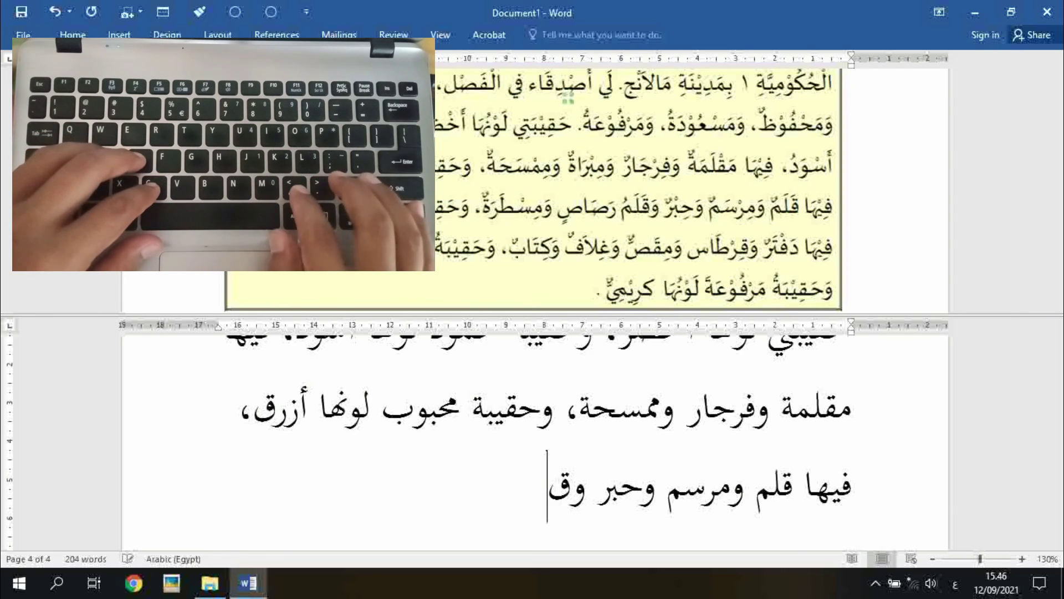
type("لم")
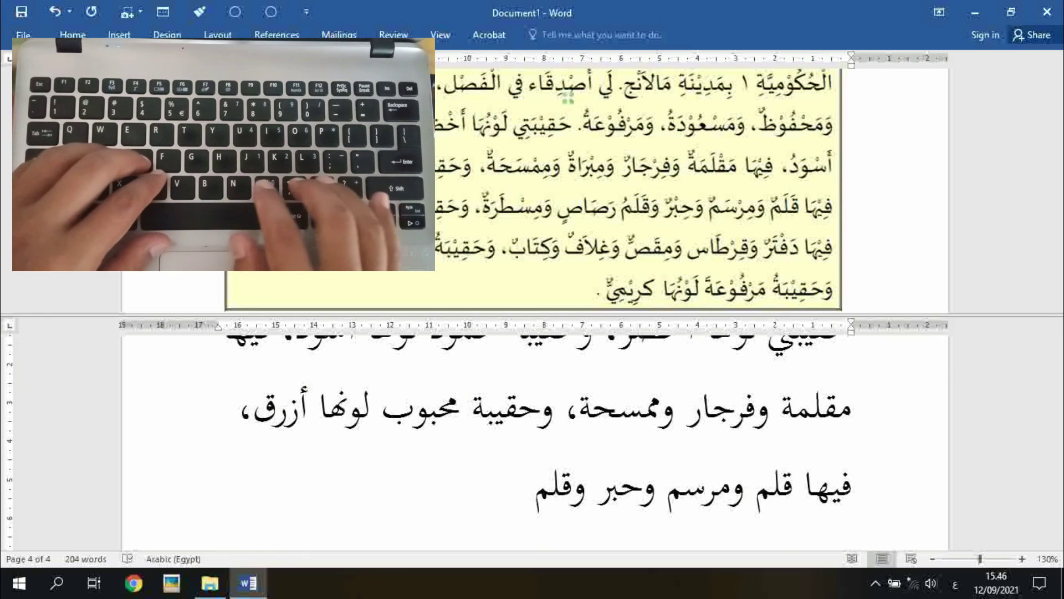
type(" رص")
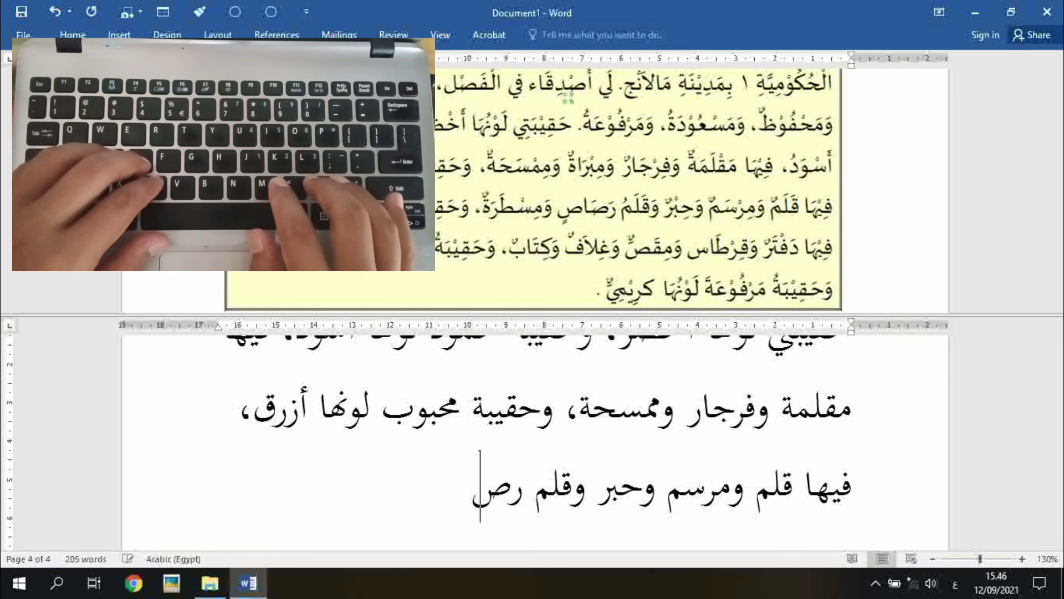
type("ار")
key("BackSpace")
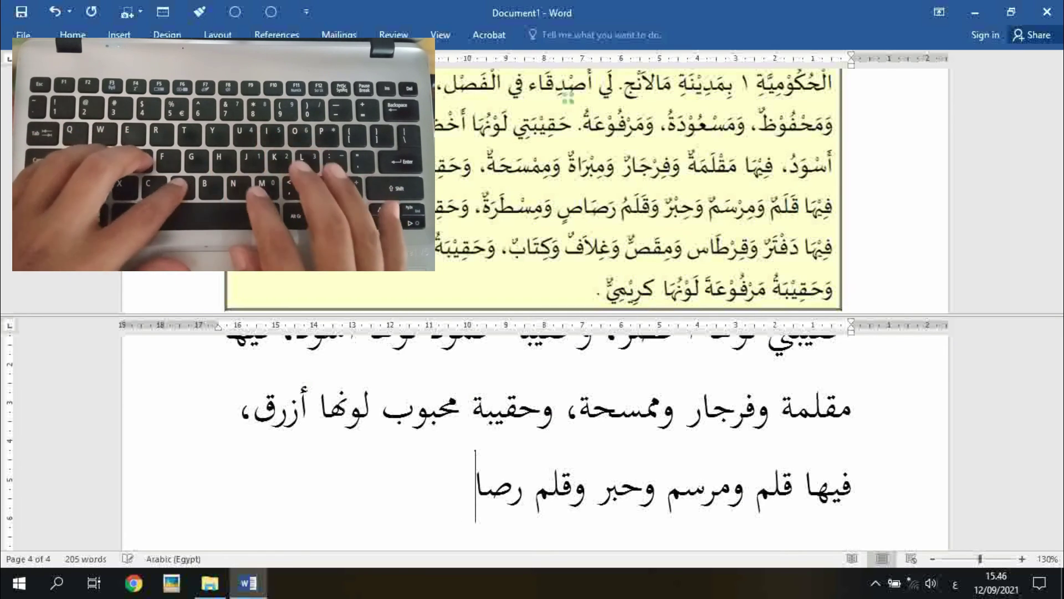
type("ص")
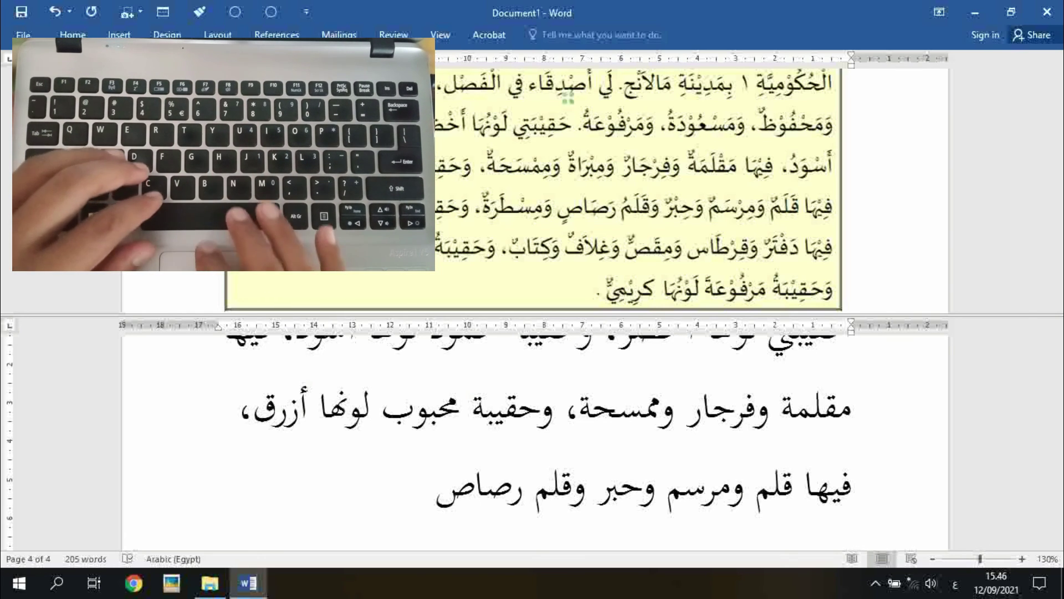
type(" وم")
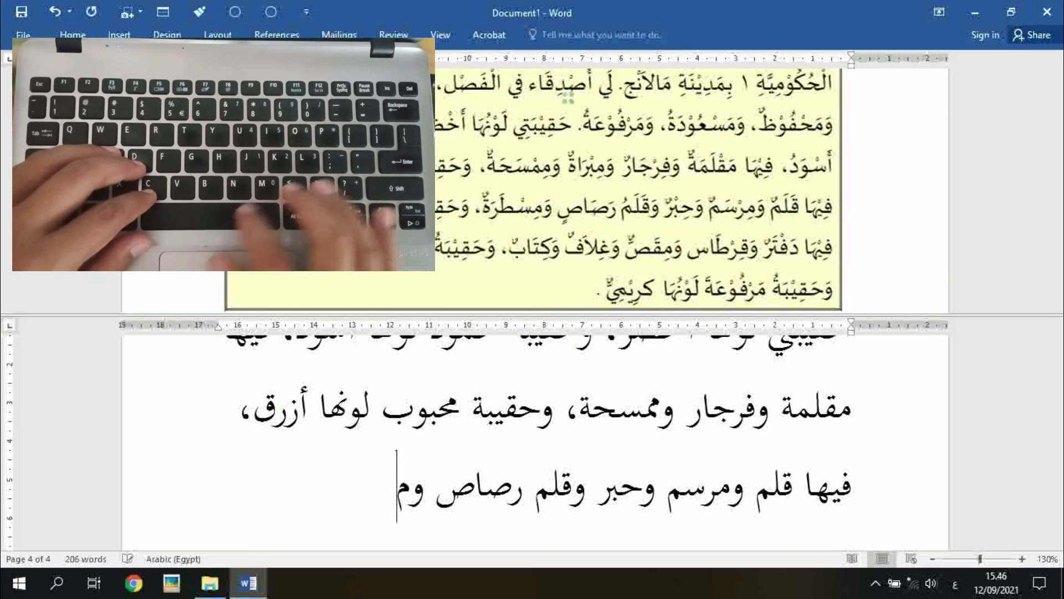
type("سطر")
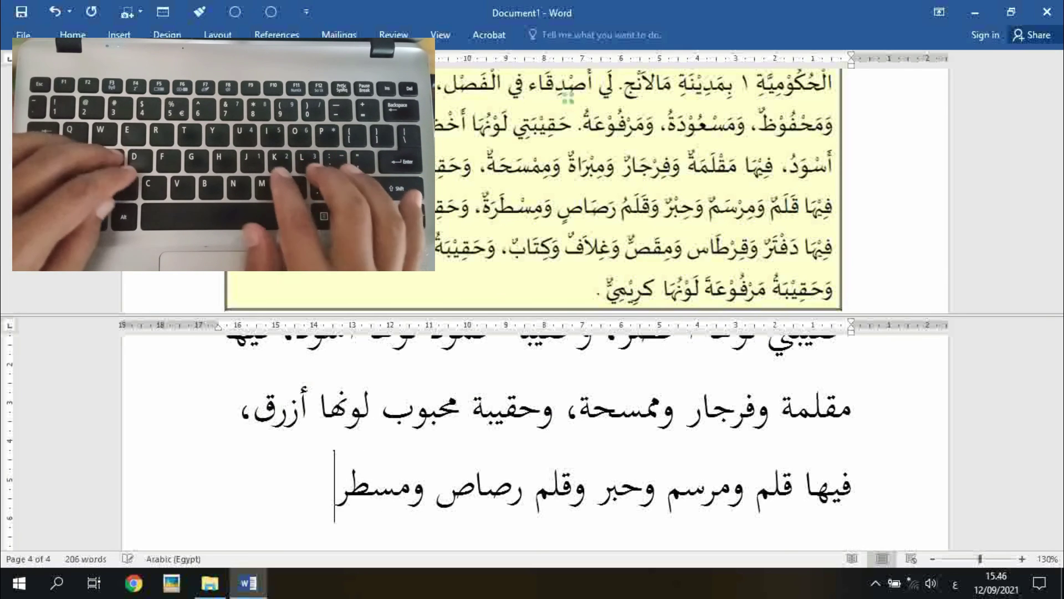
type("ة")
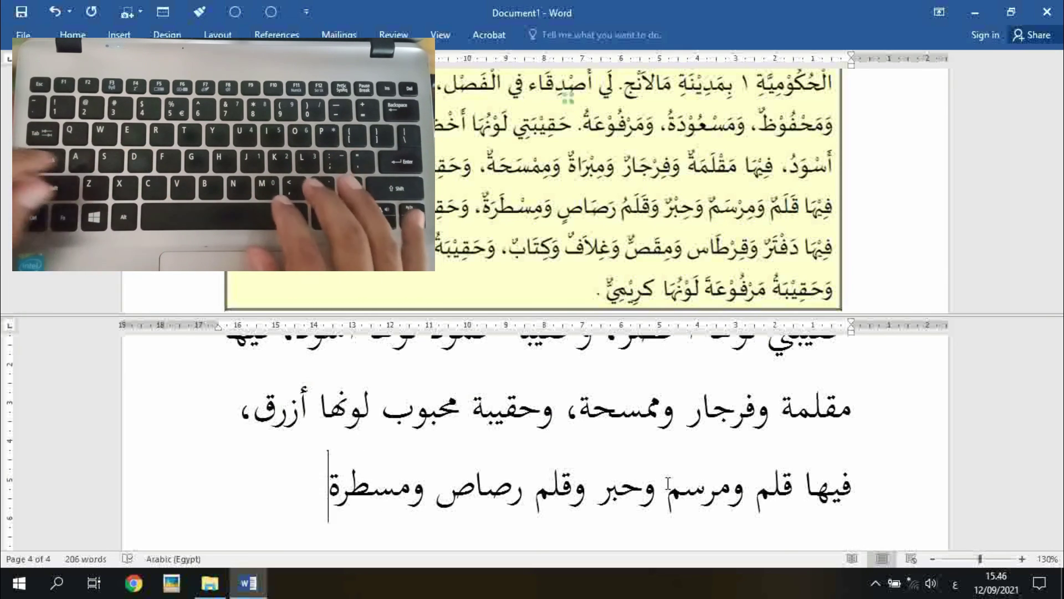
type(".")
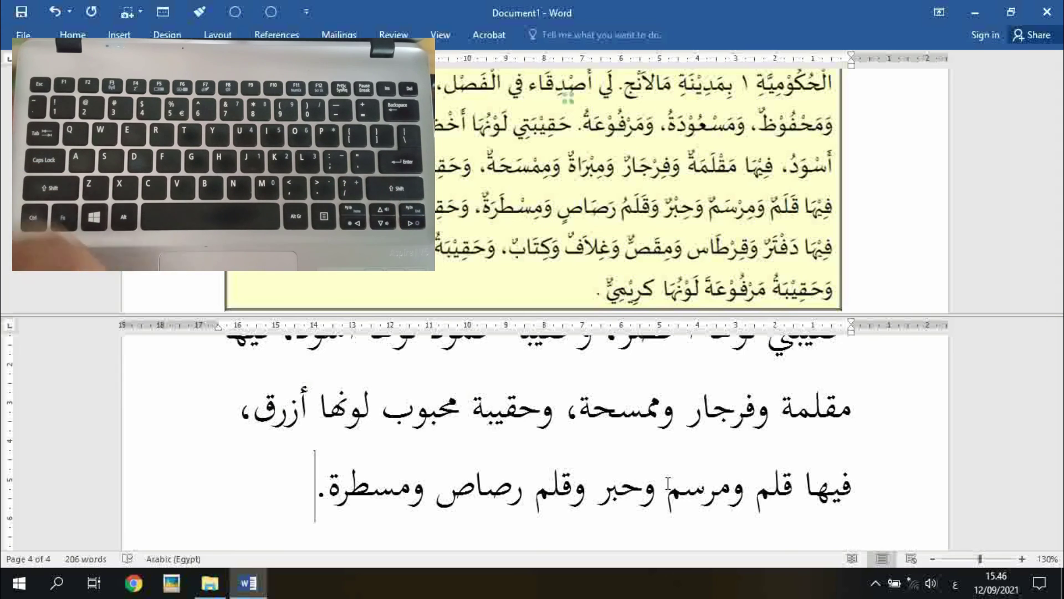